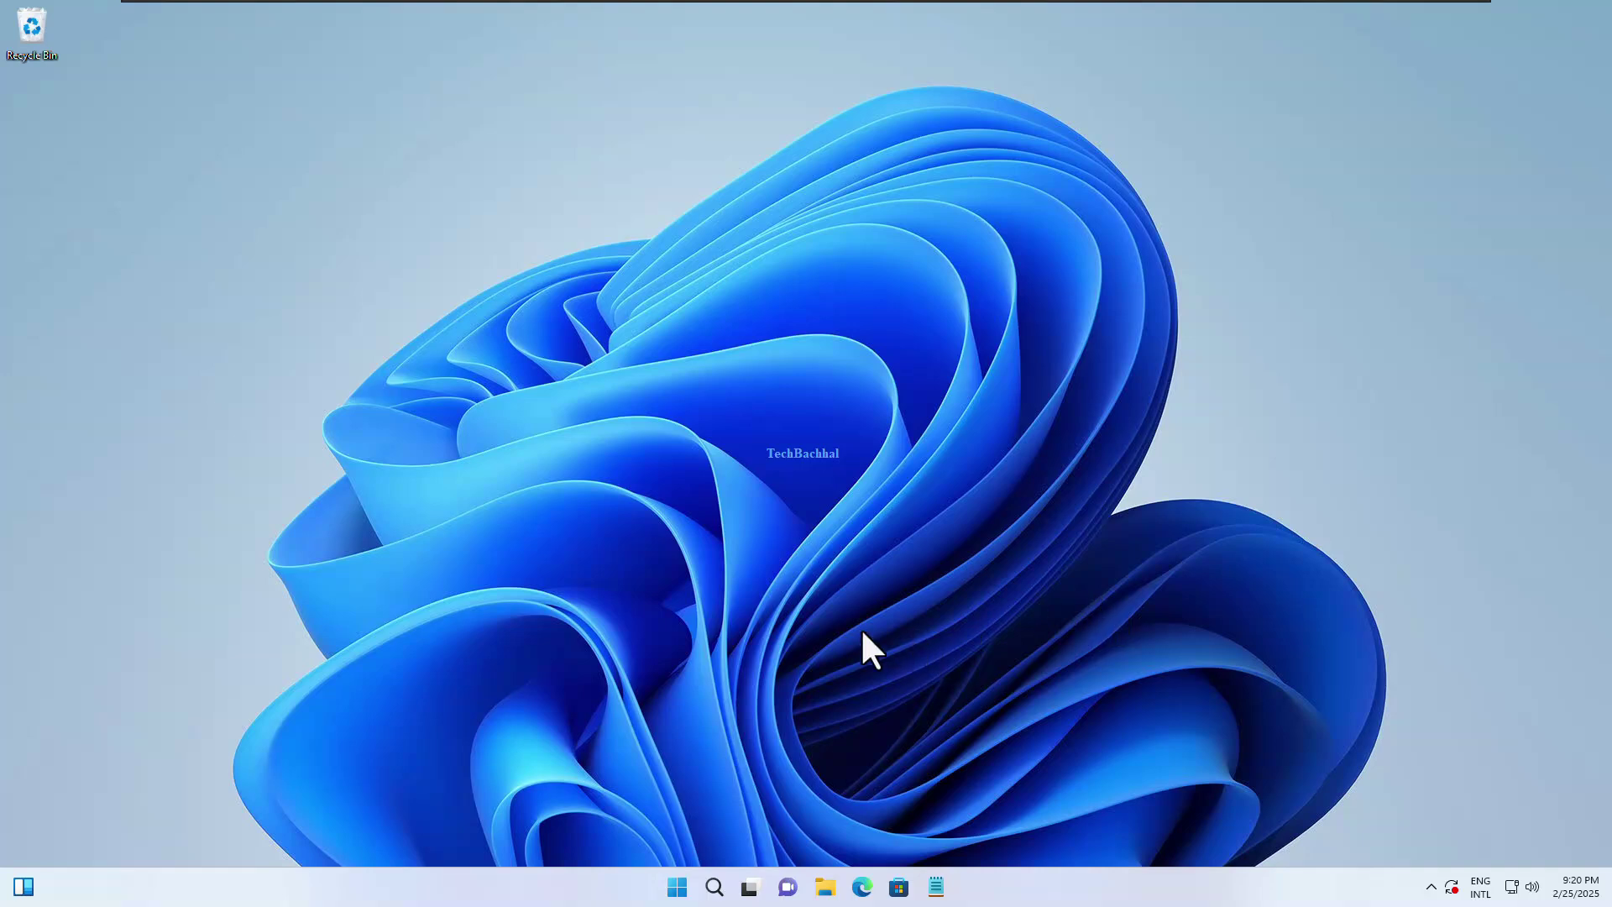
Go to System > Troubleshoot > Other troubleshooters in Settings and scroll to the Bluetooth troubleshooter
{"action": "right_click", "coordinate": [677, 884]}
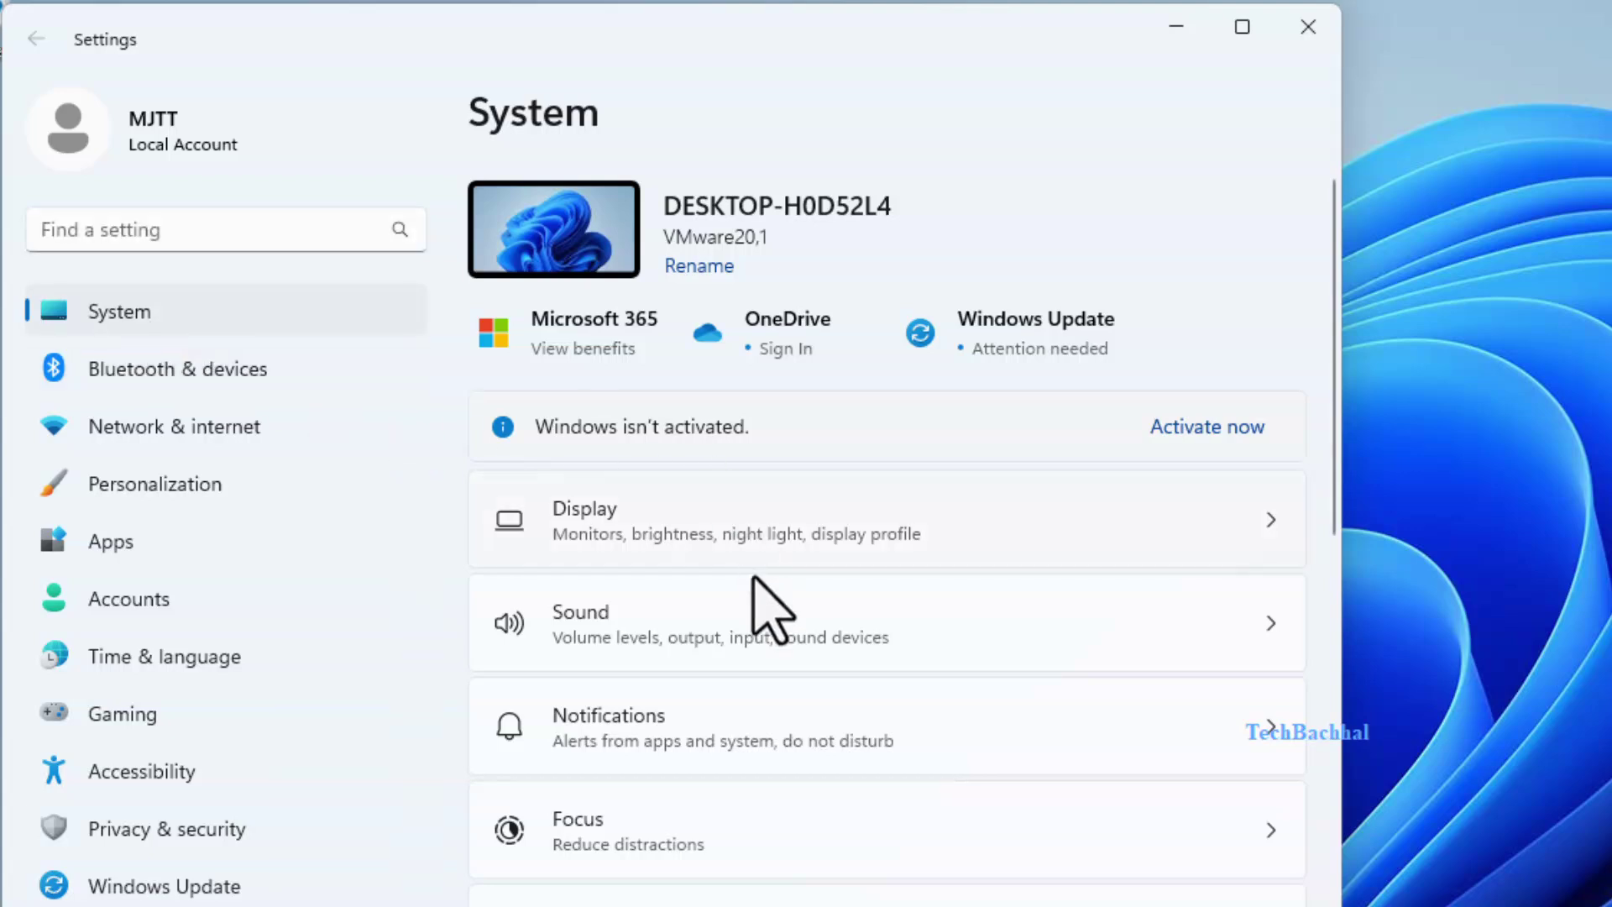
{"action": "scroll", "coordinate": [781, 739], "scroll_direction": "down", "scroll_amount": 7}
{"action": "scroll", "coordinate": [781, 739], "scroll_direction": "down", "scroll_amount": 3}
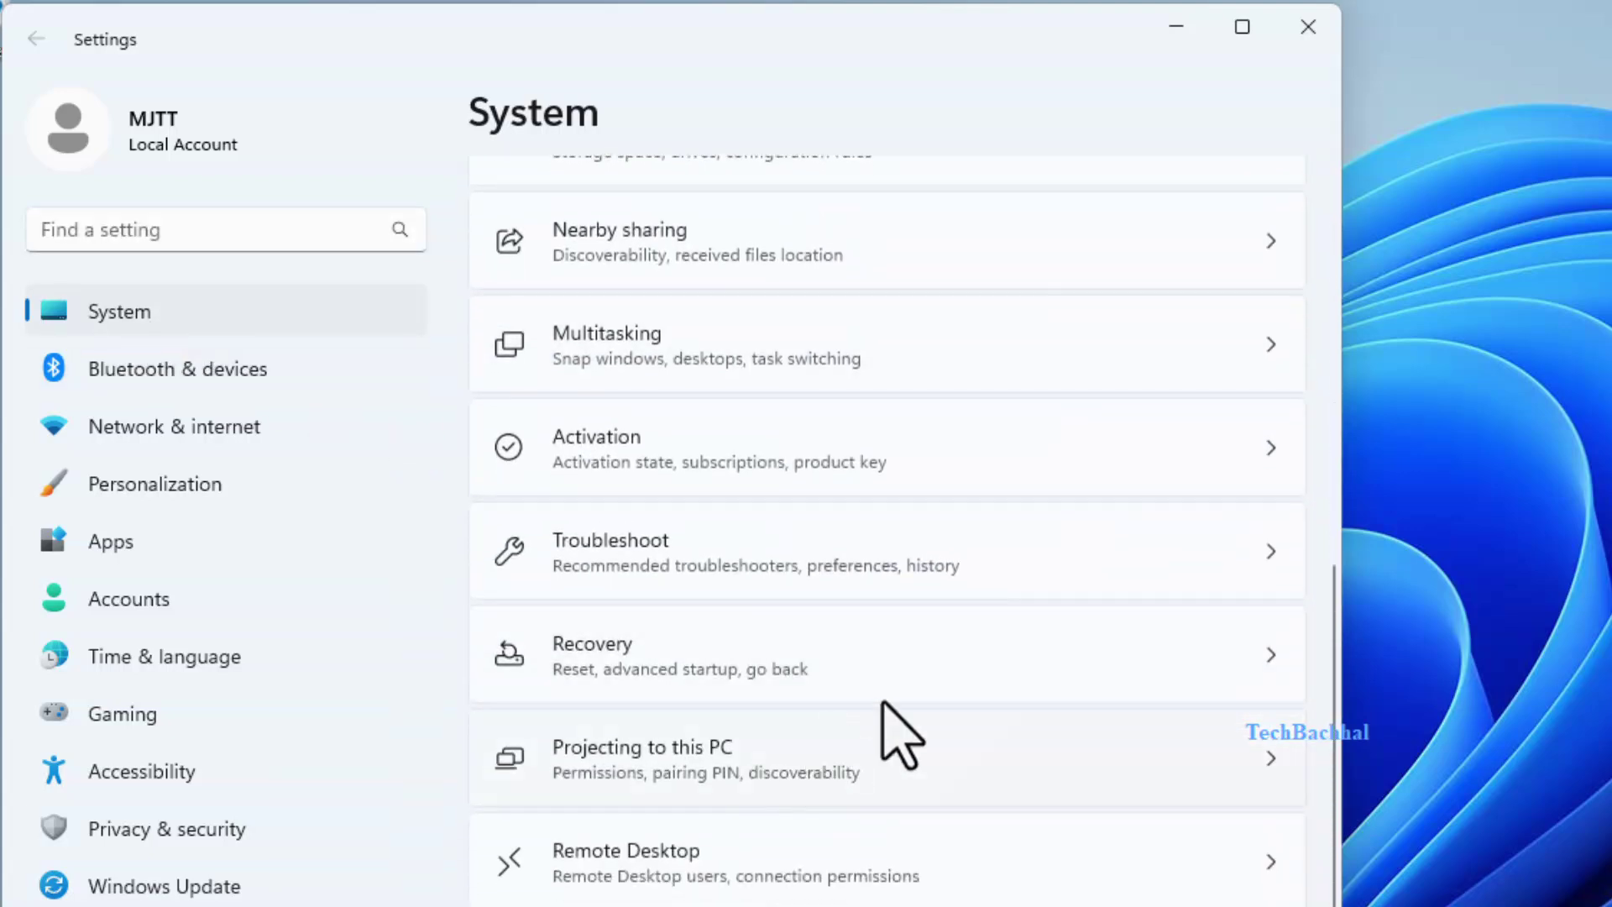
{"action": "left_click", "coordinate": [1065, 554]}
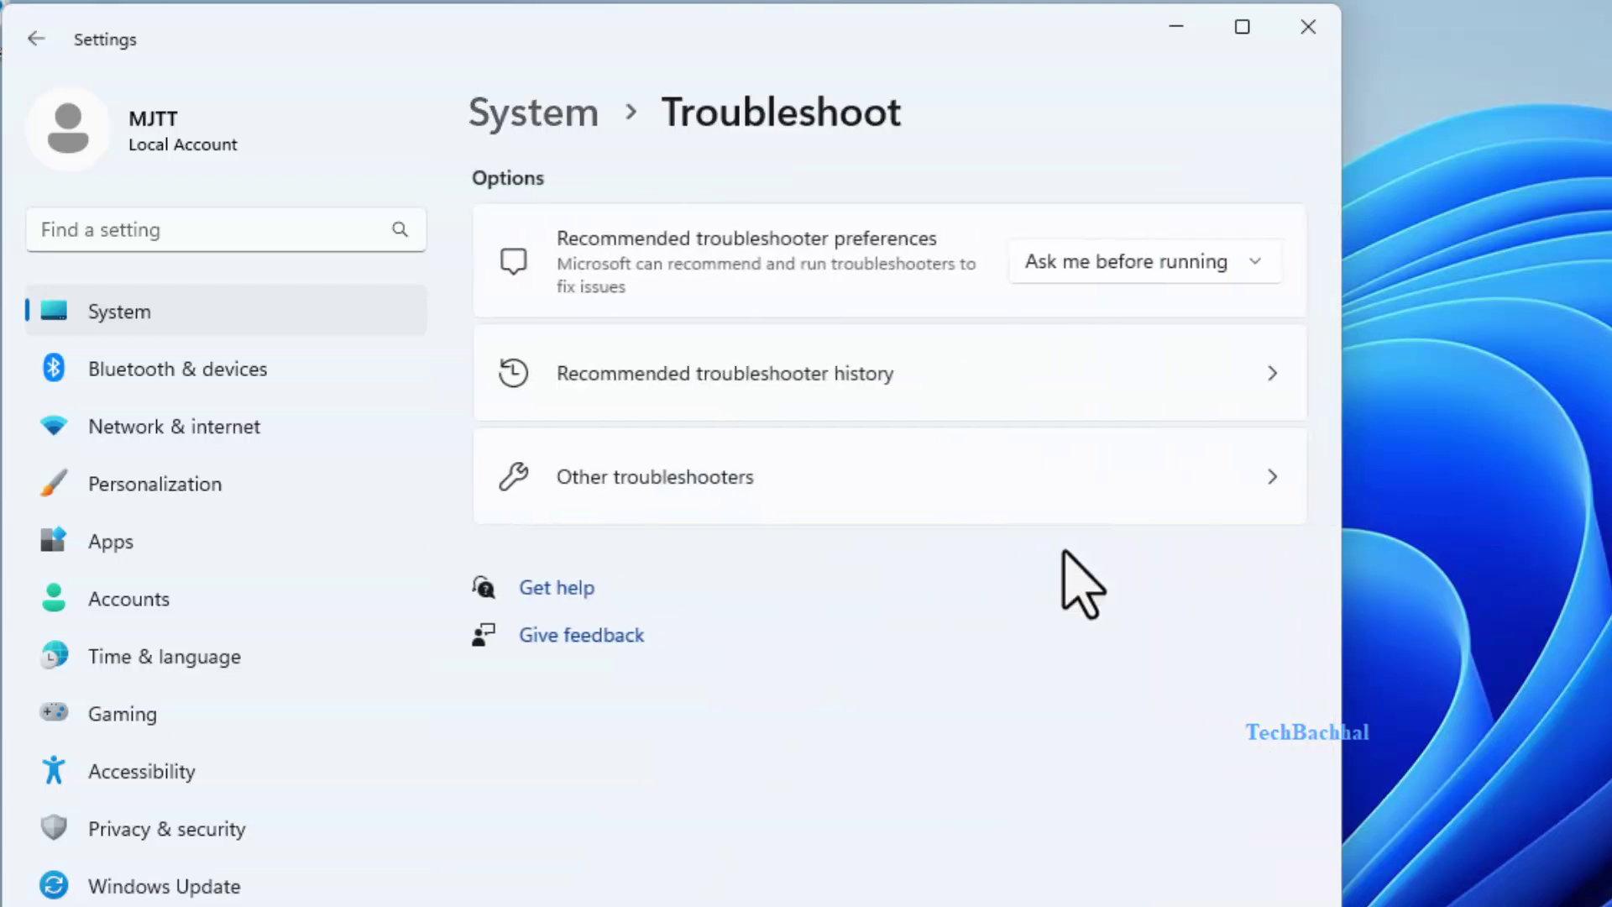
{"action": "left_click", "coordinate": [907, 480]}
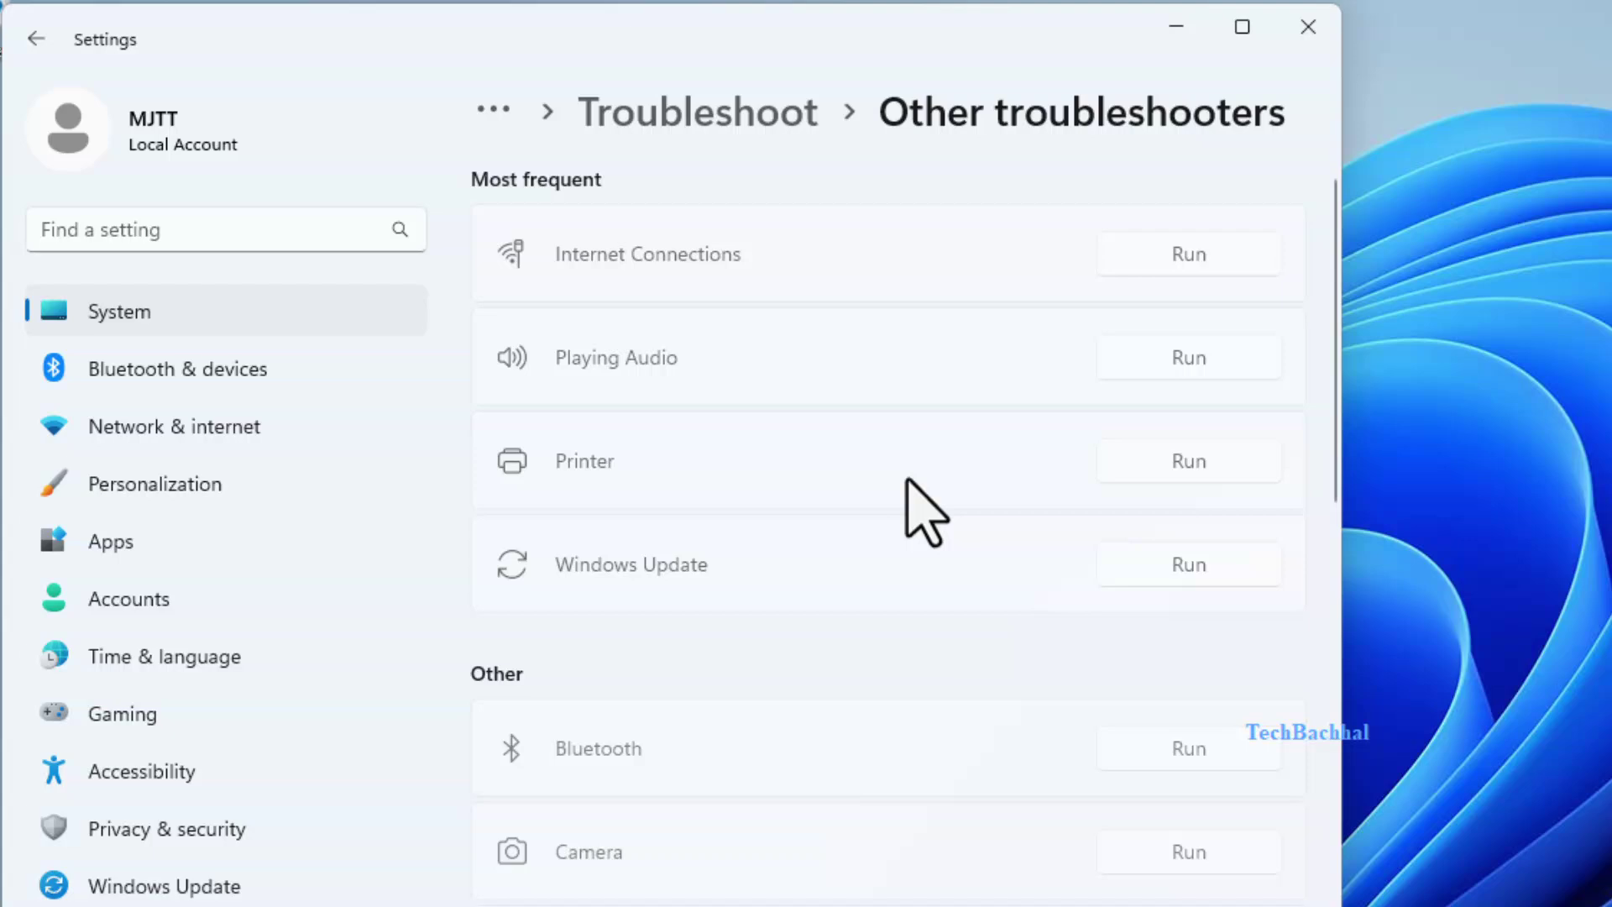
{"action": "scroll", "coordinate": [733, 710], "scroll_direction": "down", "scroll_amount": 3}
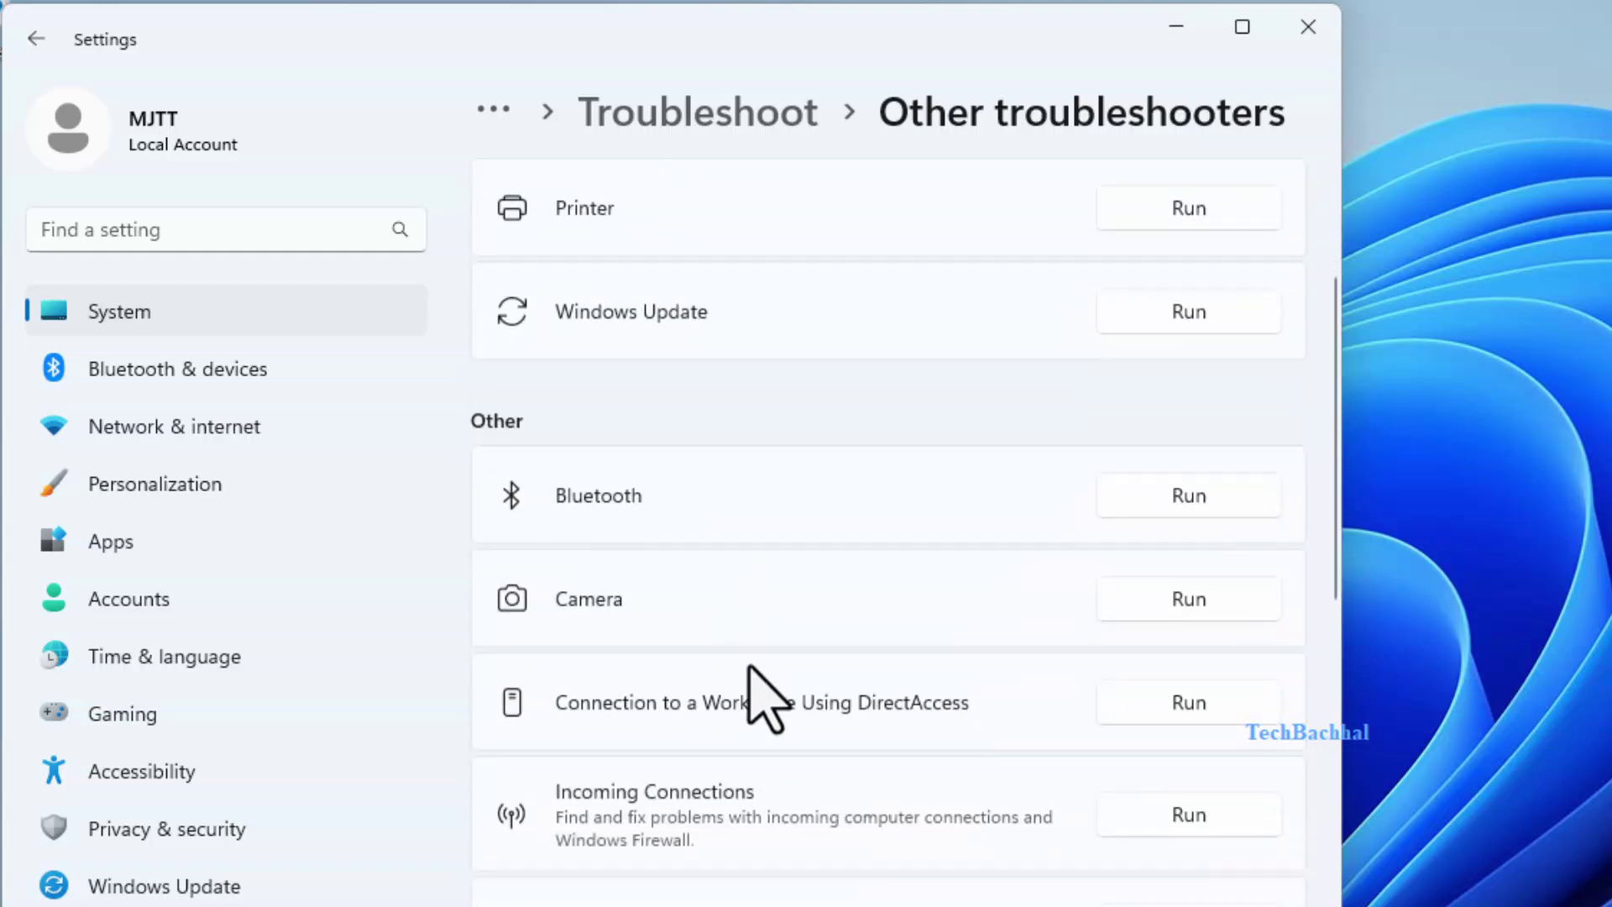
Run the Bluetooth troubleshooter to its missing-Bluetooth-capability result, then close it
{"action": "left_click", "coordinate": [1194, 494]}
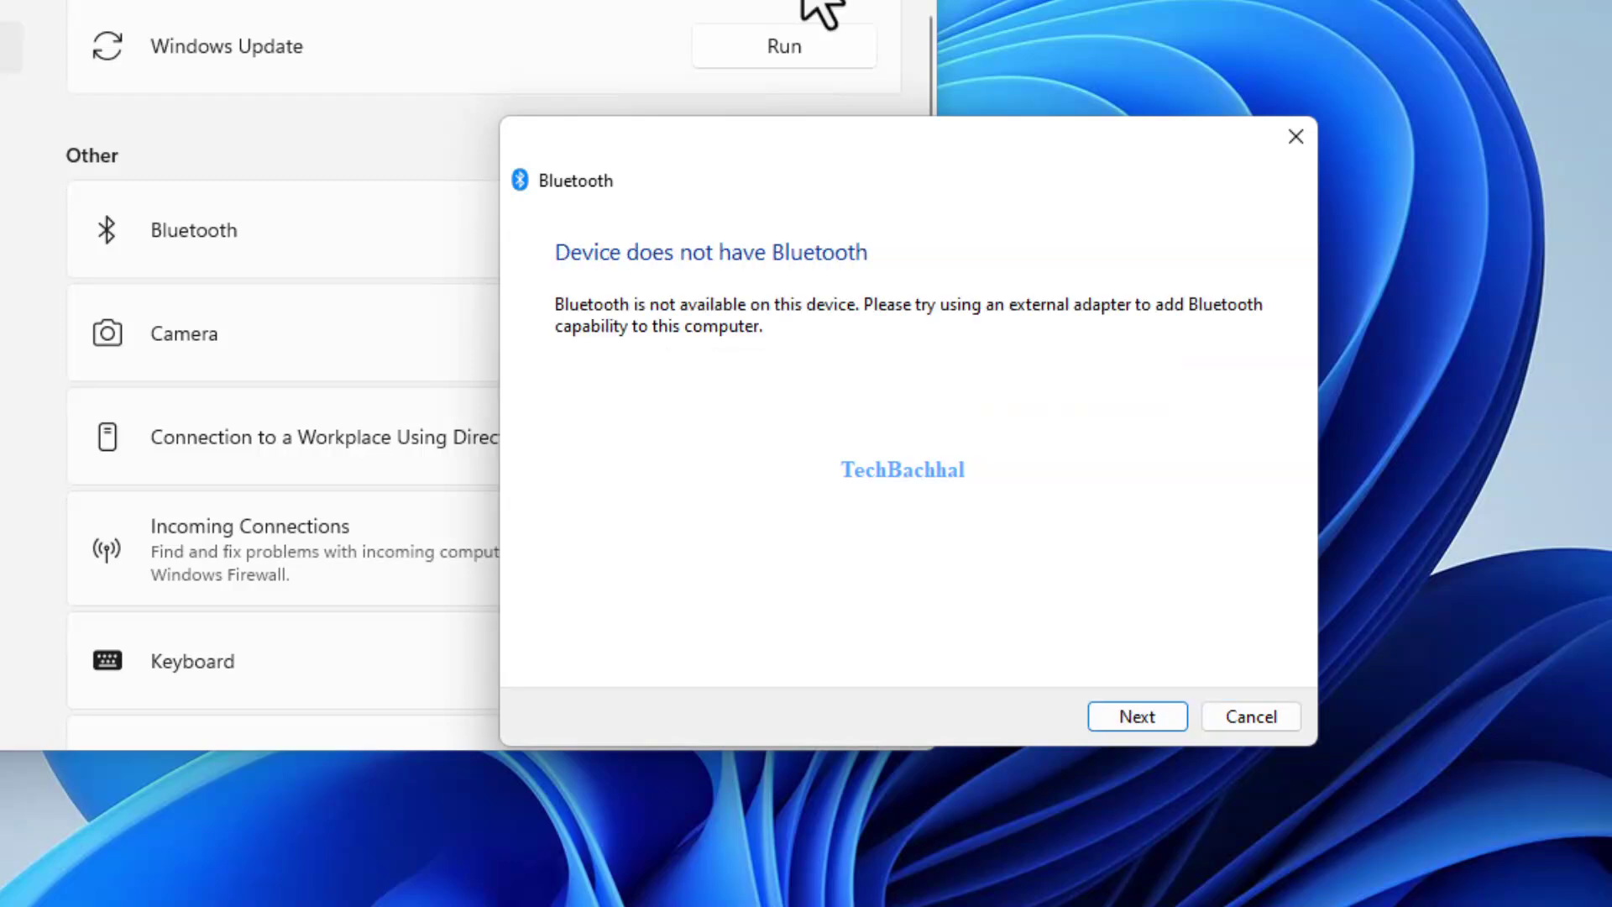
{"action": "left_click", "coordinate": [1128, 713]}
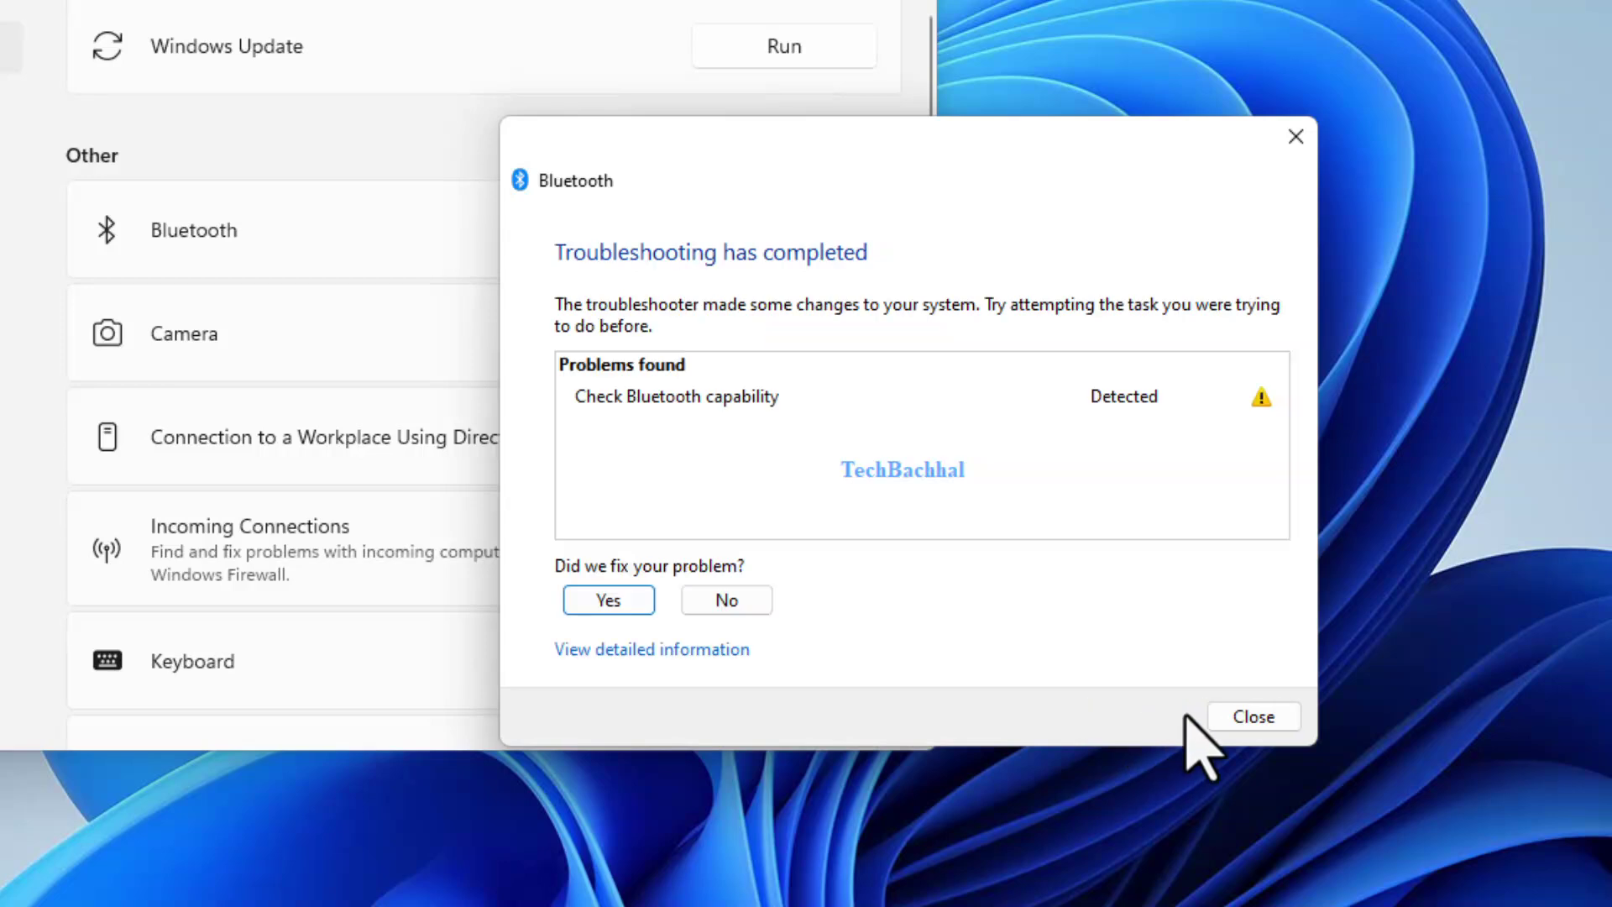
{"action": "left_click", "coordinate": [1252, 718]}
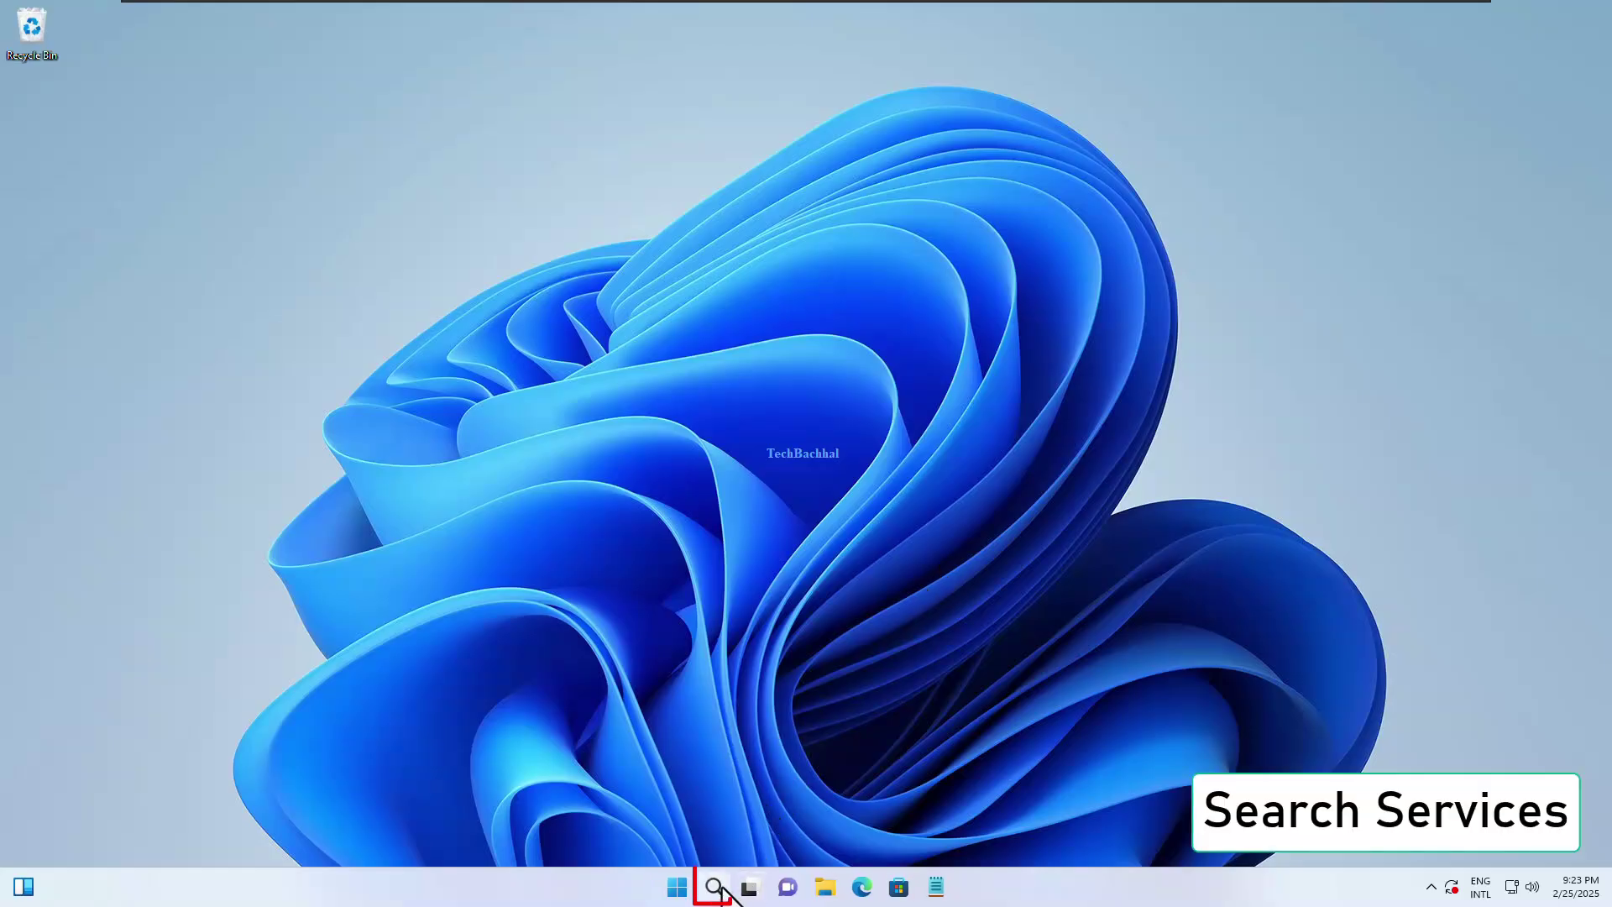
Search for 'serc' and open the Services app from the results
{"action": "left_click", "coordinate": [720, 888]}
{"action": "type", "text": "serc"}
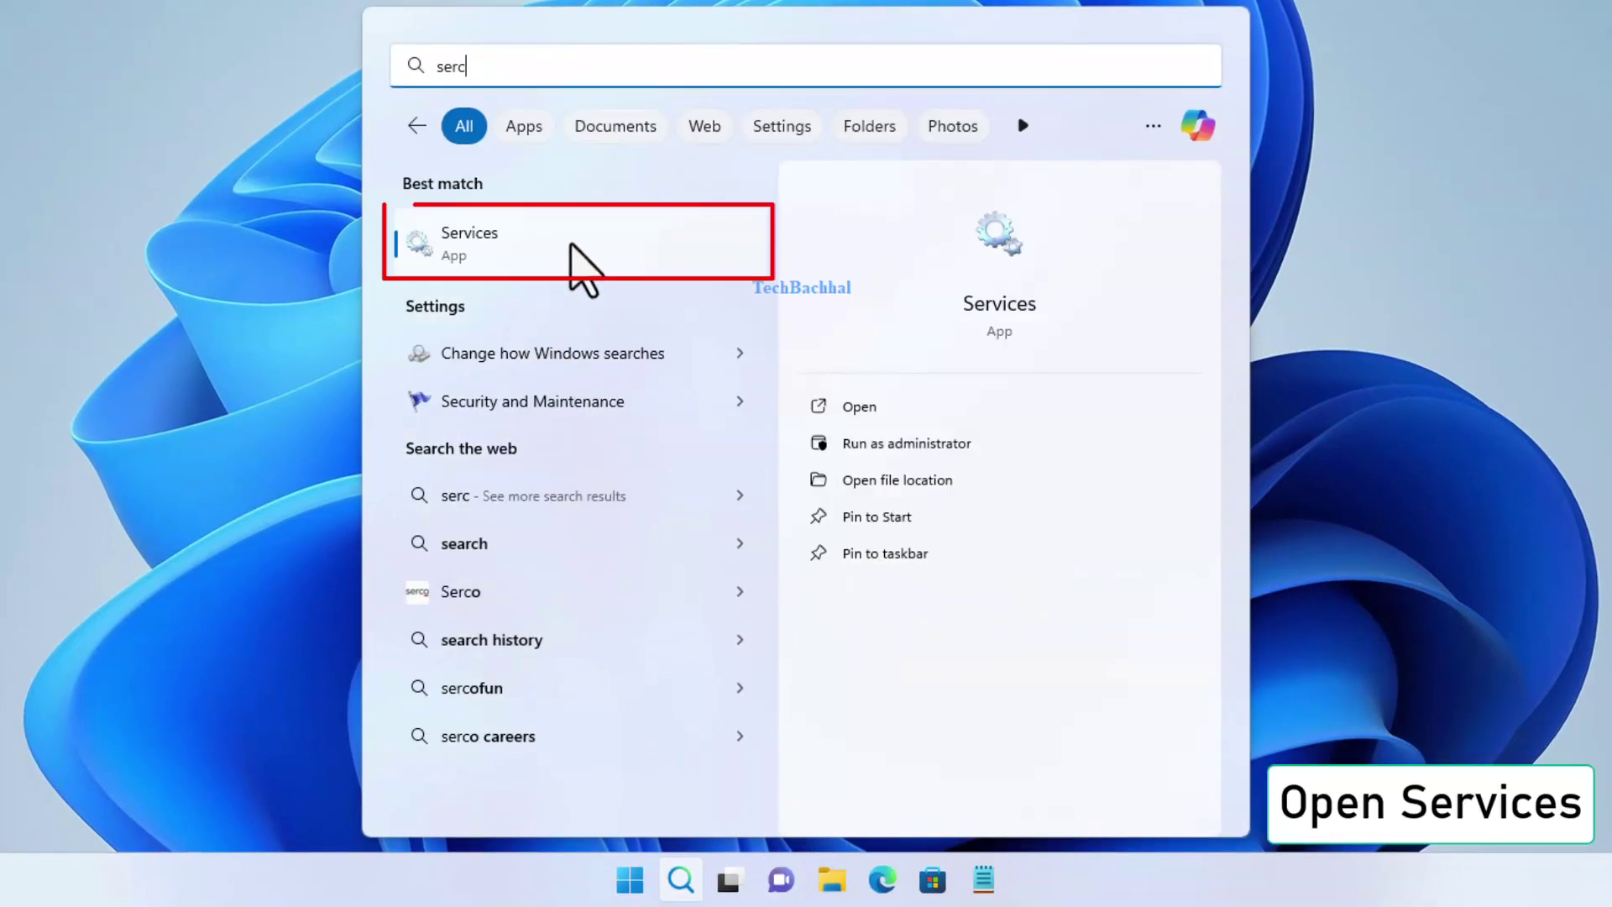
{"action": "left_click", "coordinate": [572, 247]}
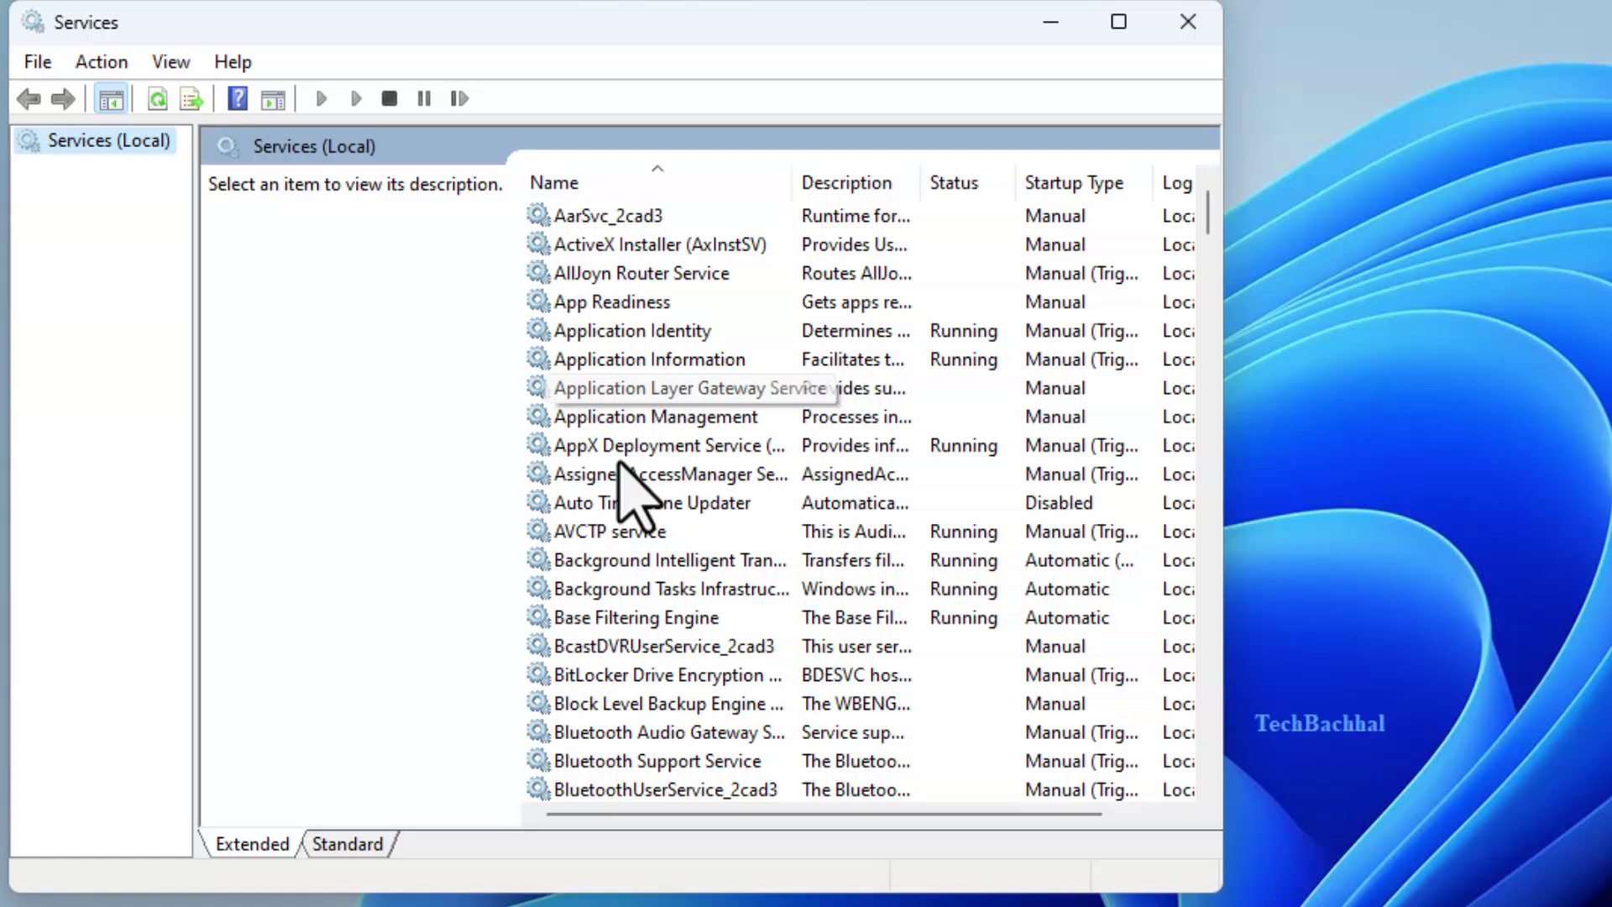
Scroll the services list and select Bluetooth Support Service (Manual, Trigger Start)
{"action": "scroll", "coordinate": [636, 521], "scroll_direction": "down", "scroll_amount": 1}
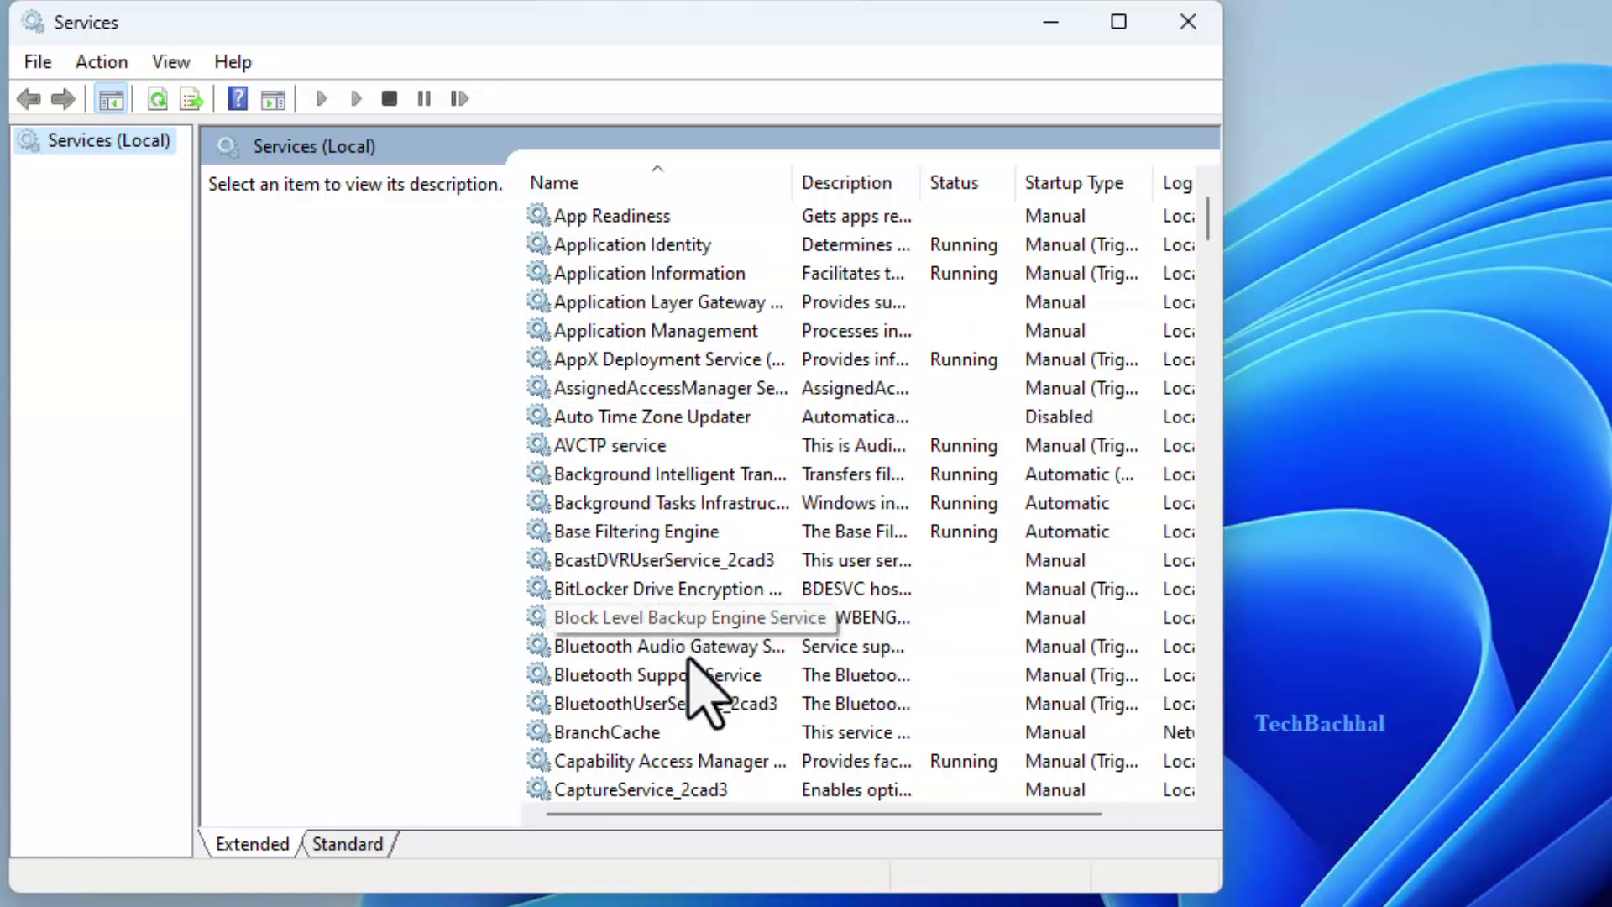
{"action": "scroll", "coordinate": [663, 710], "scroll_direction": "down", "scroll_amount": 1}
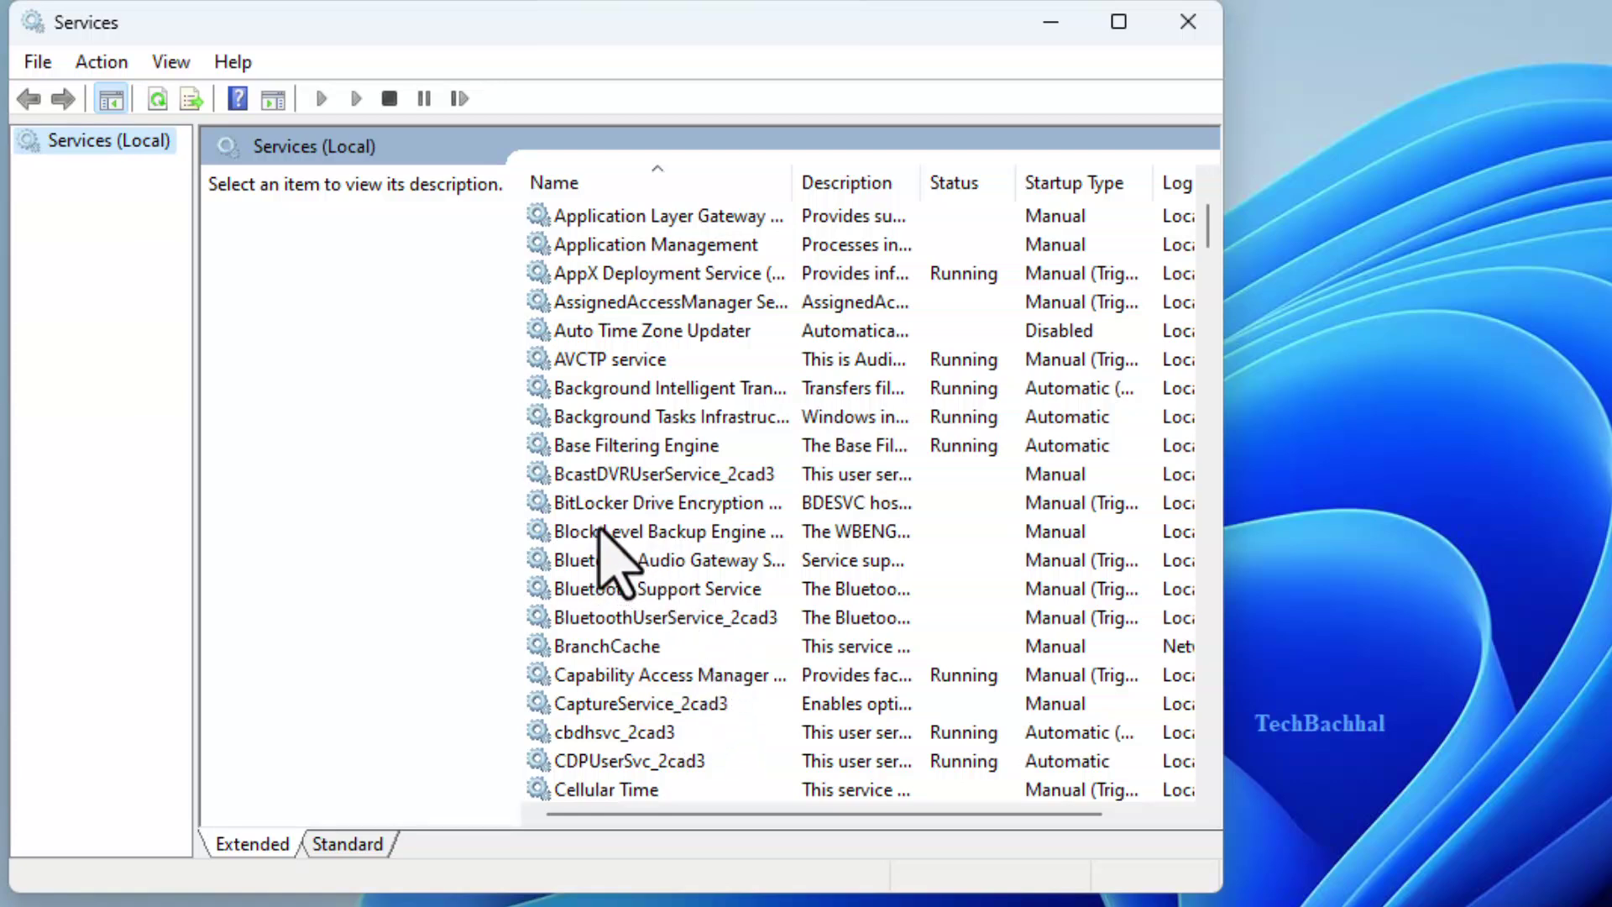
{"action": "left_click", "coordinate": [661, 590]}
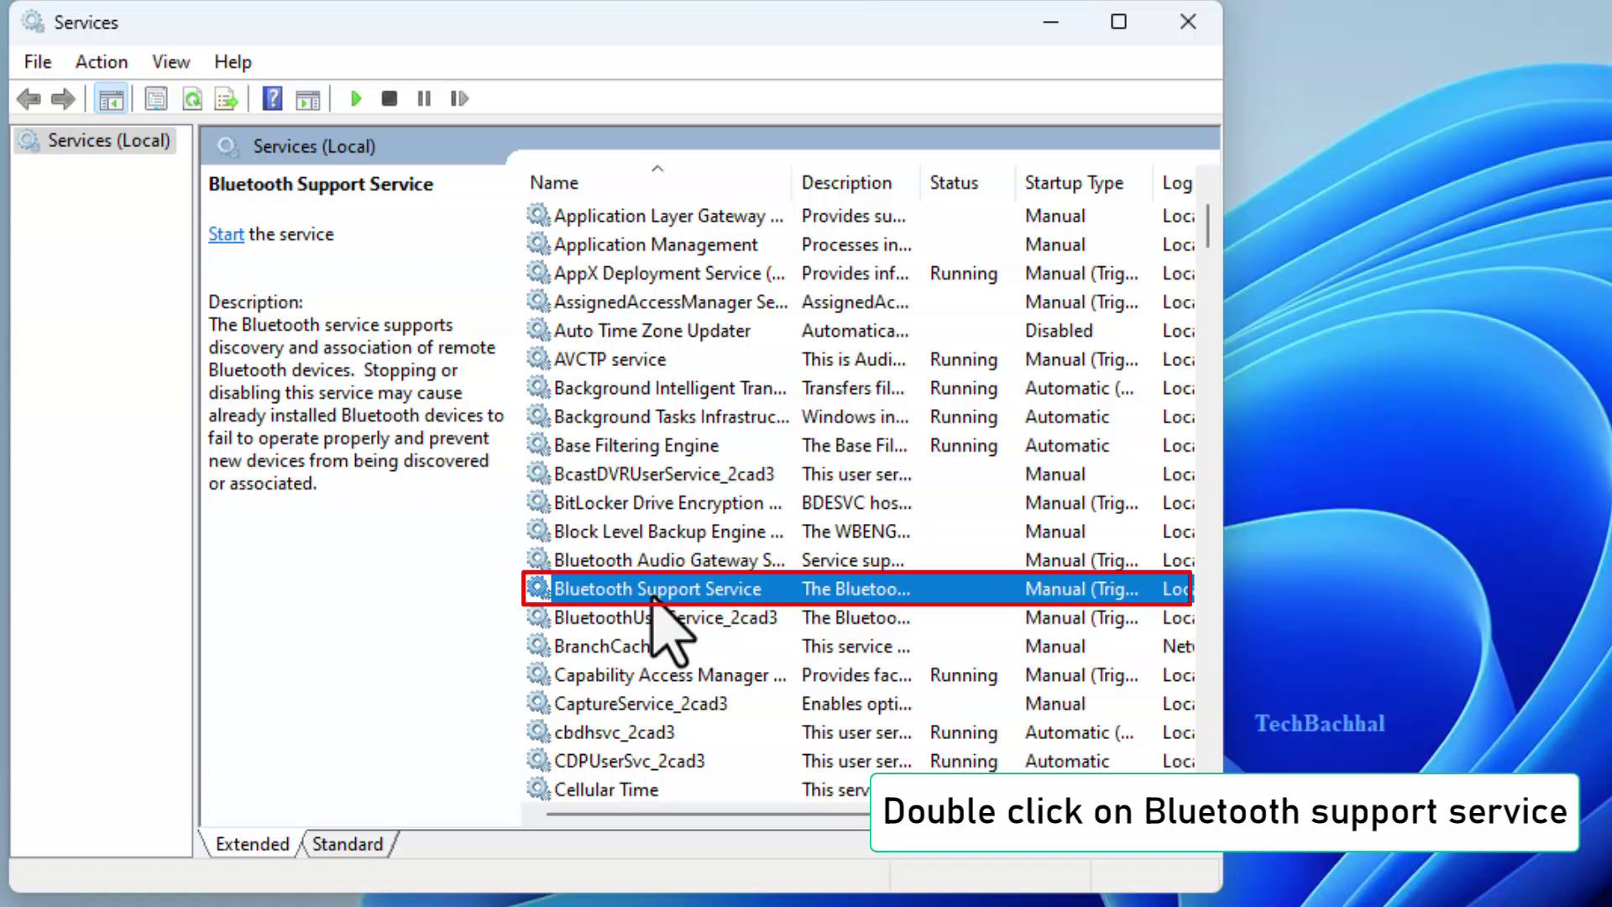
Set Bluetooth Support Service to Automatic startup, stop and restart it, apply, then close Services
{"action": "double_click", "coordinate": [653, 598]}
{"action": "left_click", "coordinate": [561, 432]}
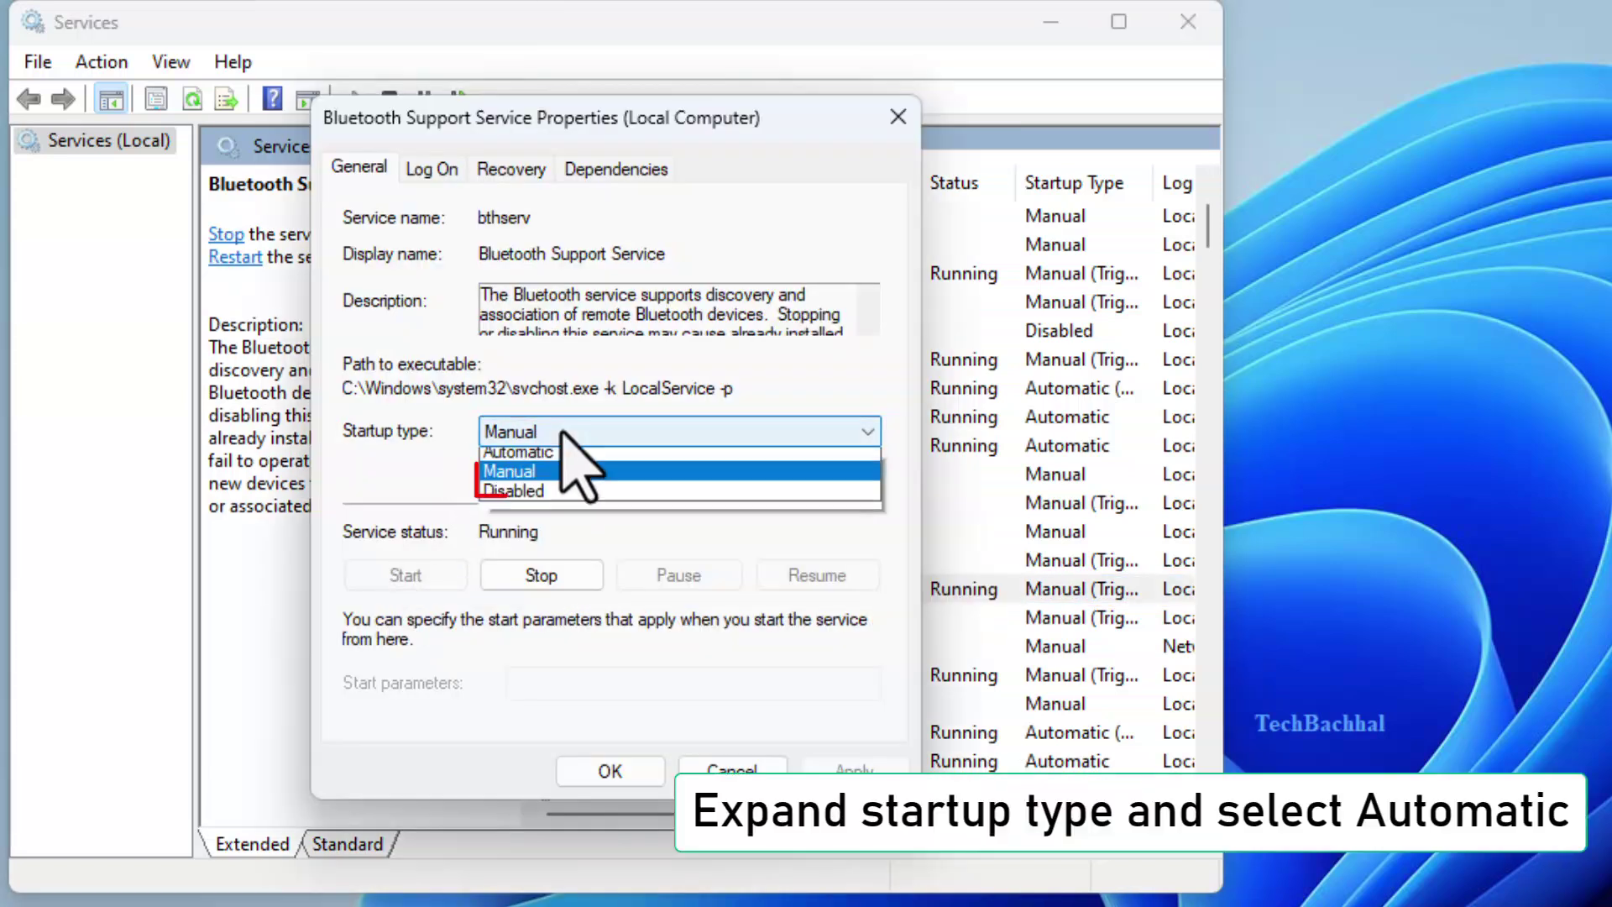
{"action": "left_click", "coordinate": [571, 472]}
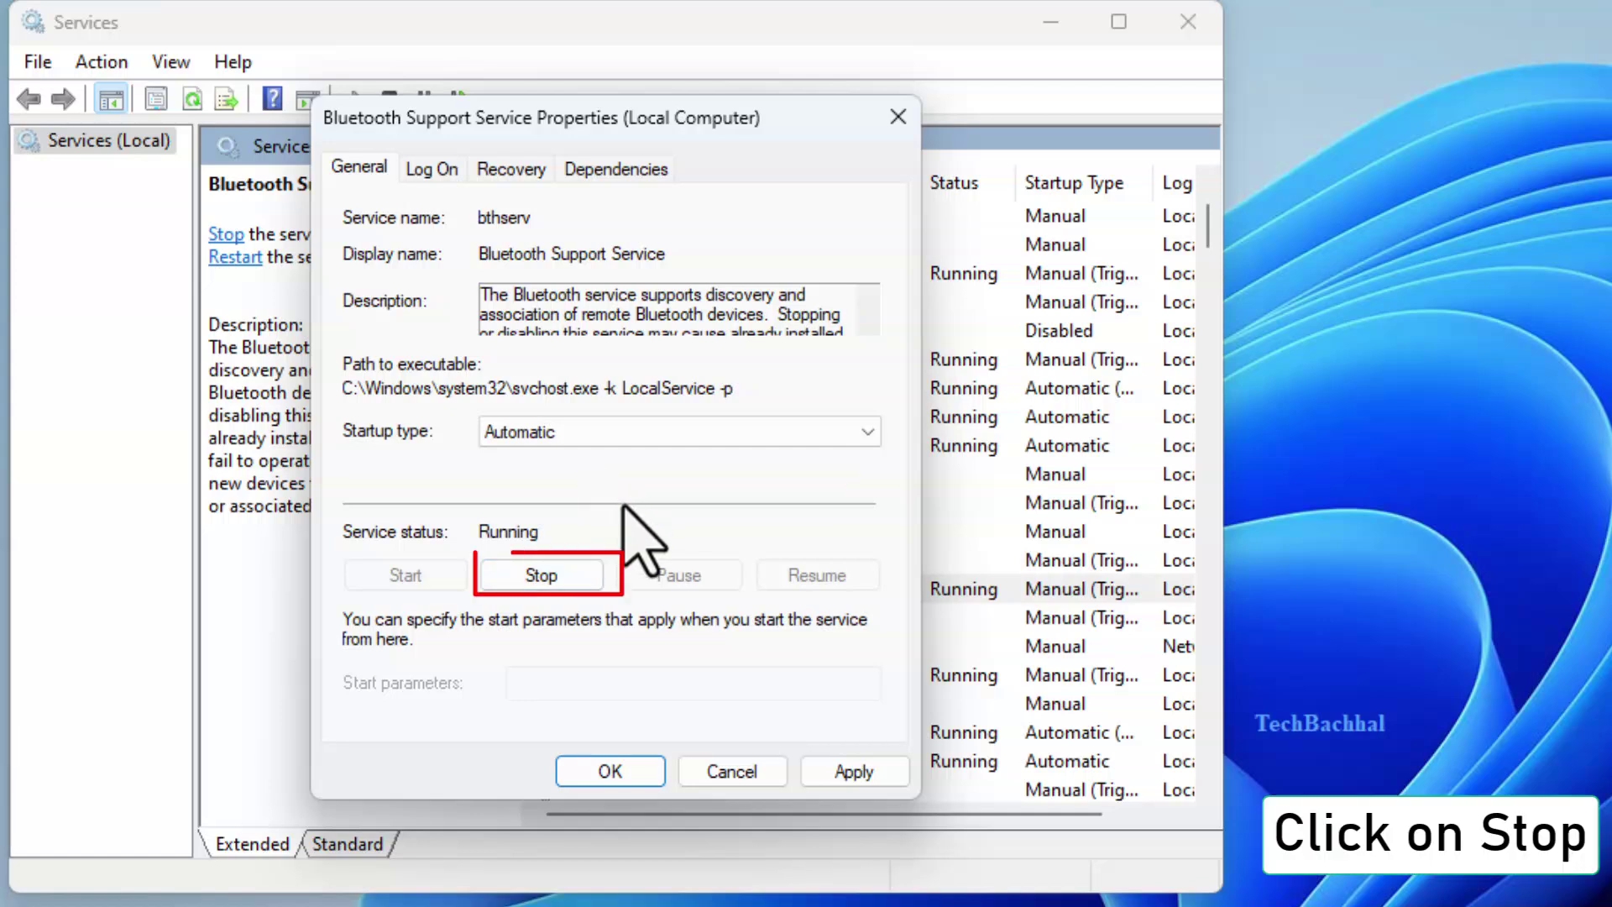
{"action": "left_click", "coordinate": [556, 576]}
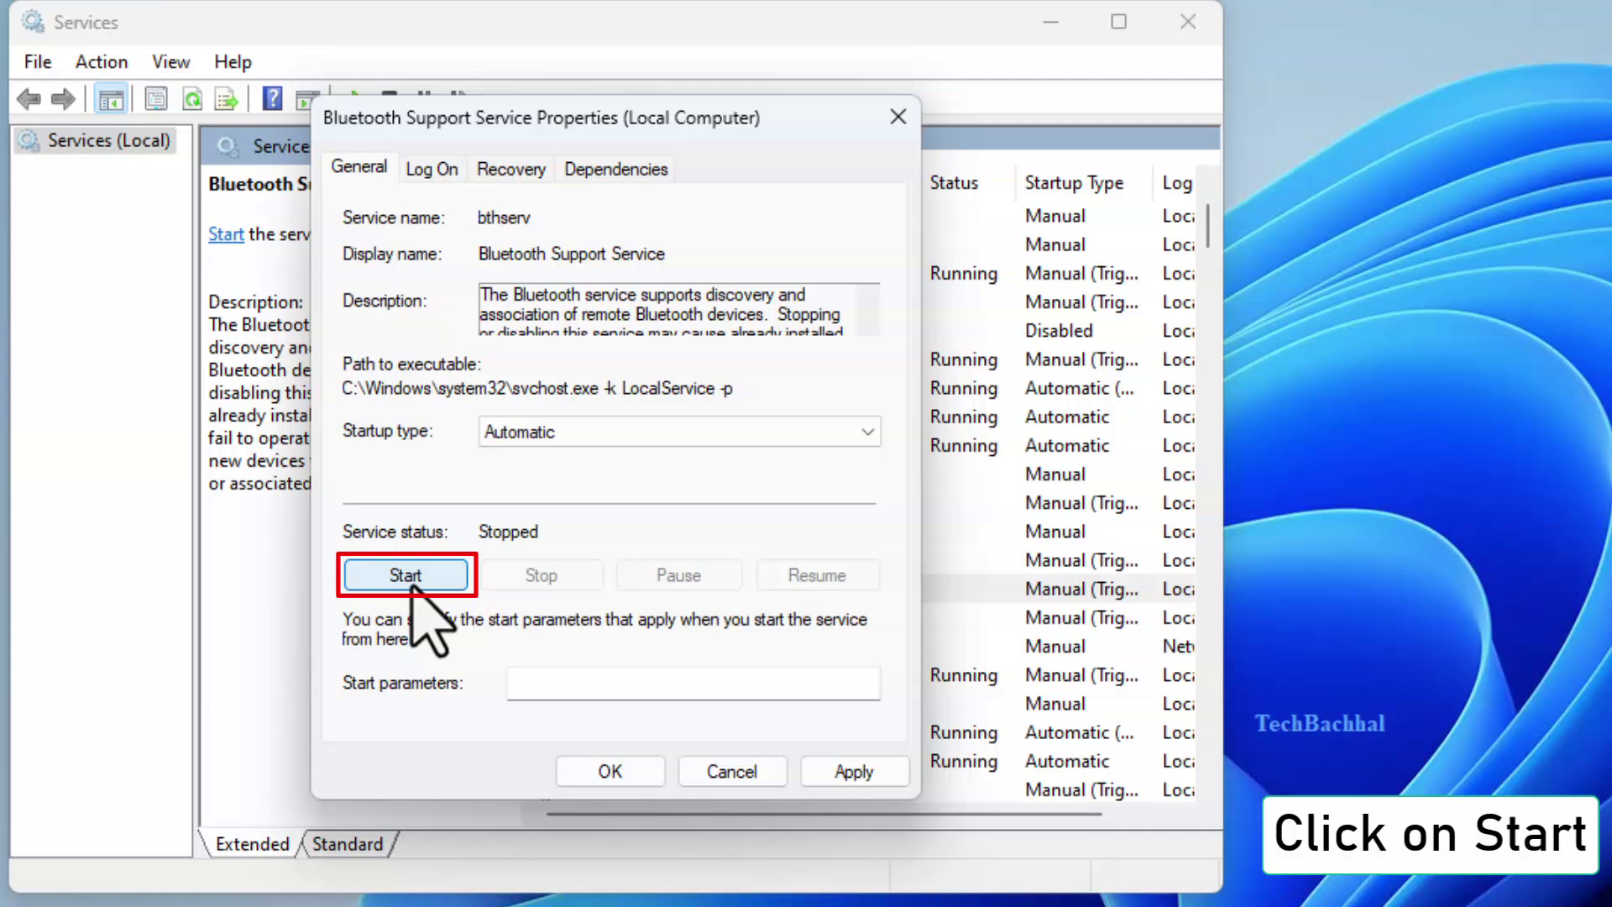
{"action": "left_click", "coordinate": [411, 579]}
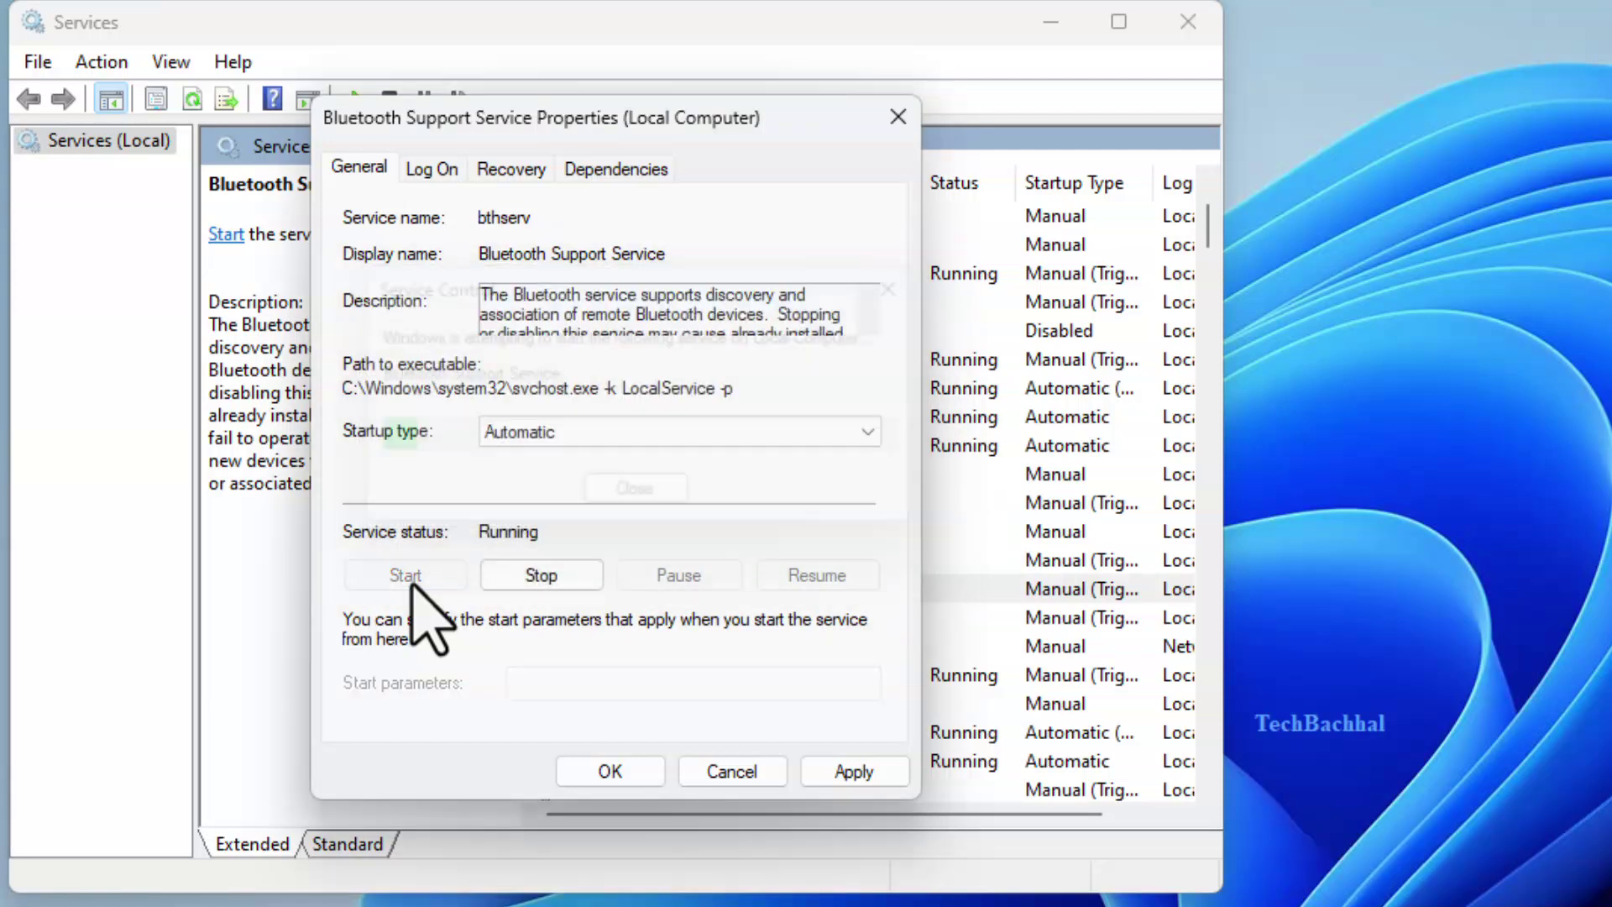
{"action": "left_click", "coordinate": [855, 771]}
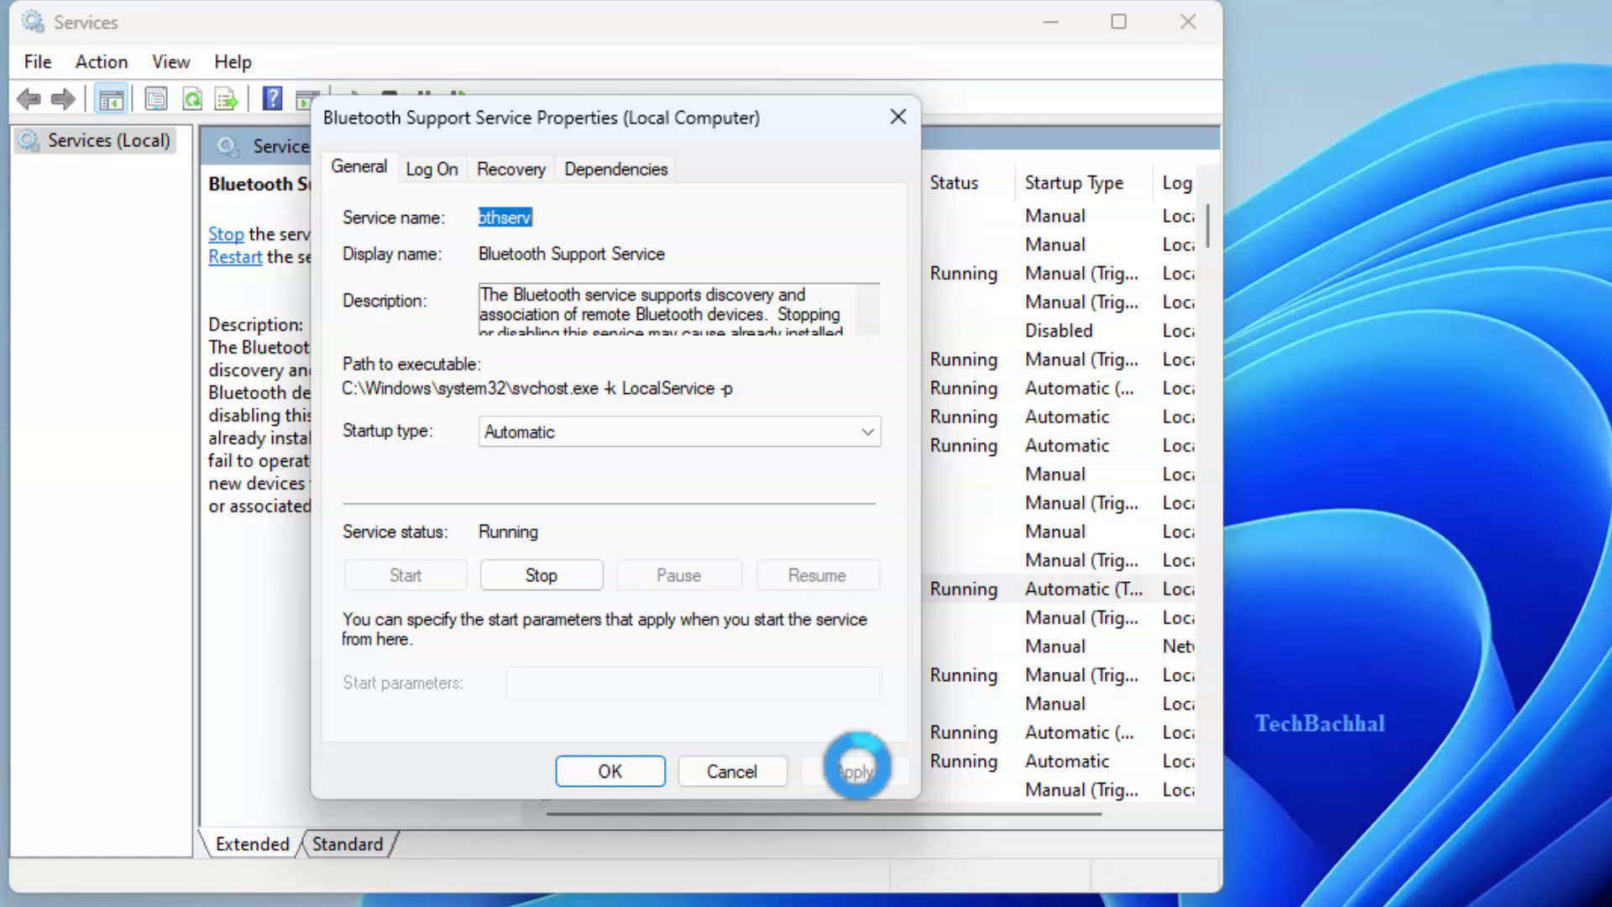
{"action": "left_click", "coordinate": [610, 771]}
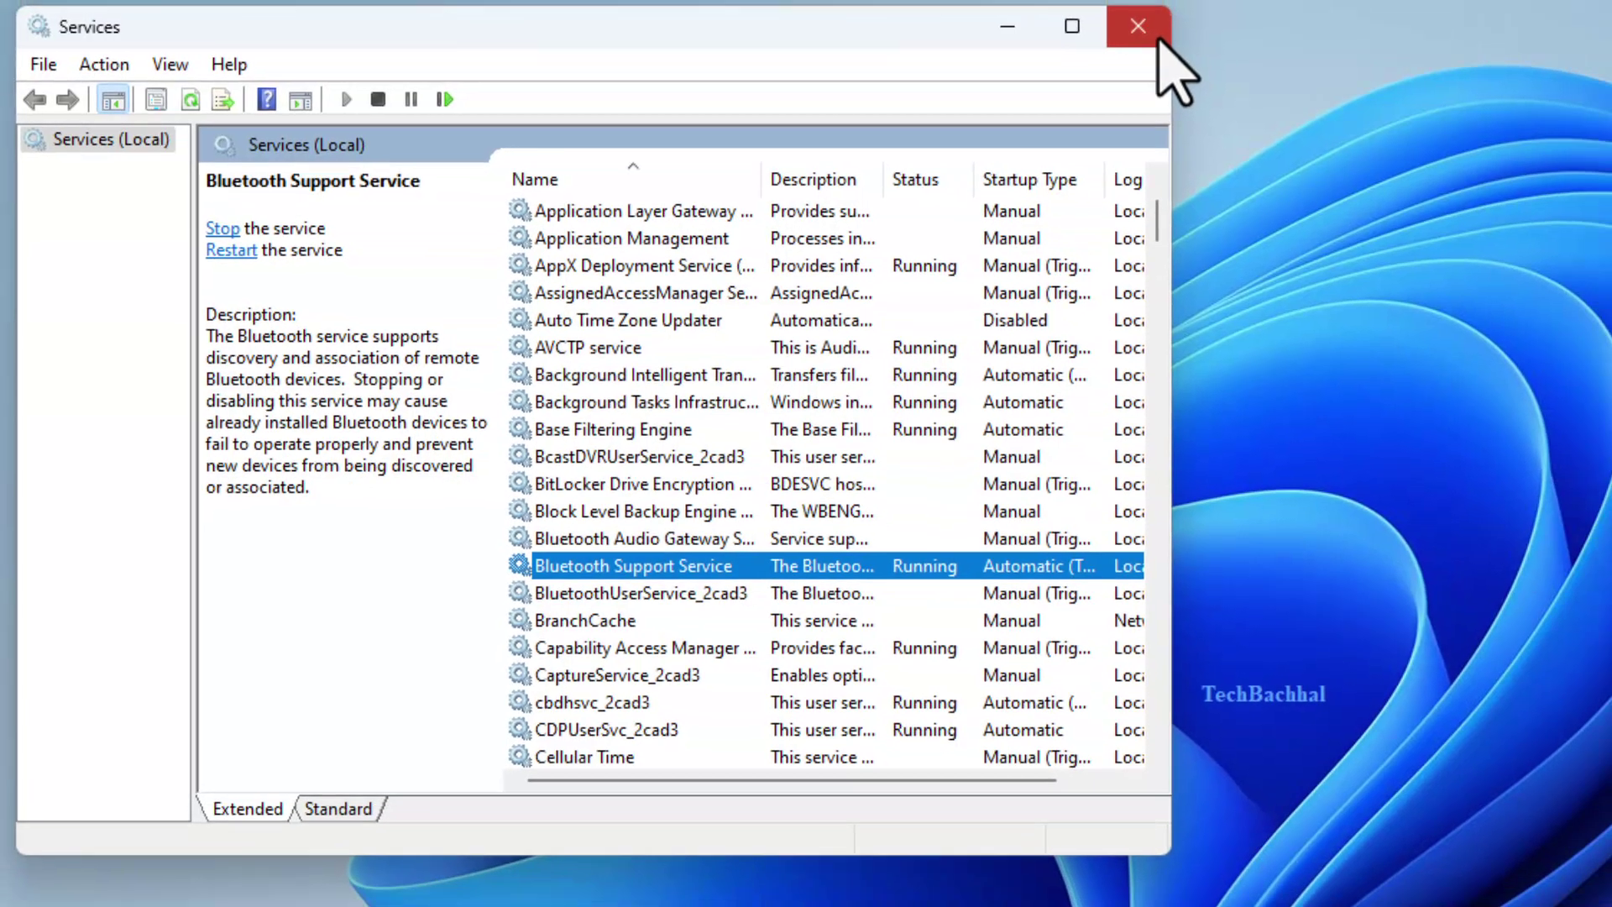
{"action": "left_click", "coordinate": [1201, 28]}
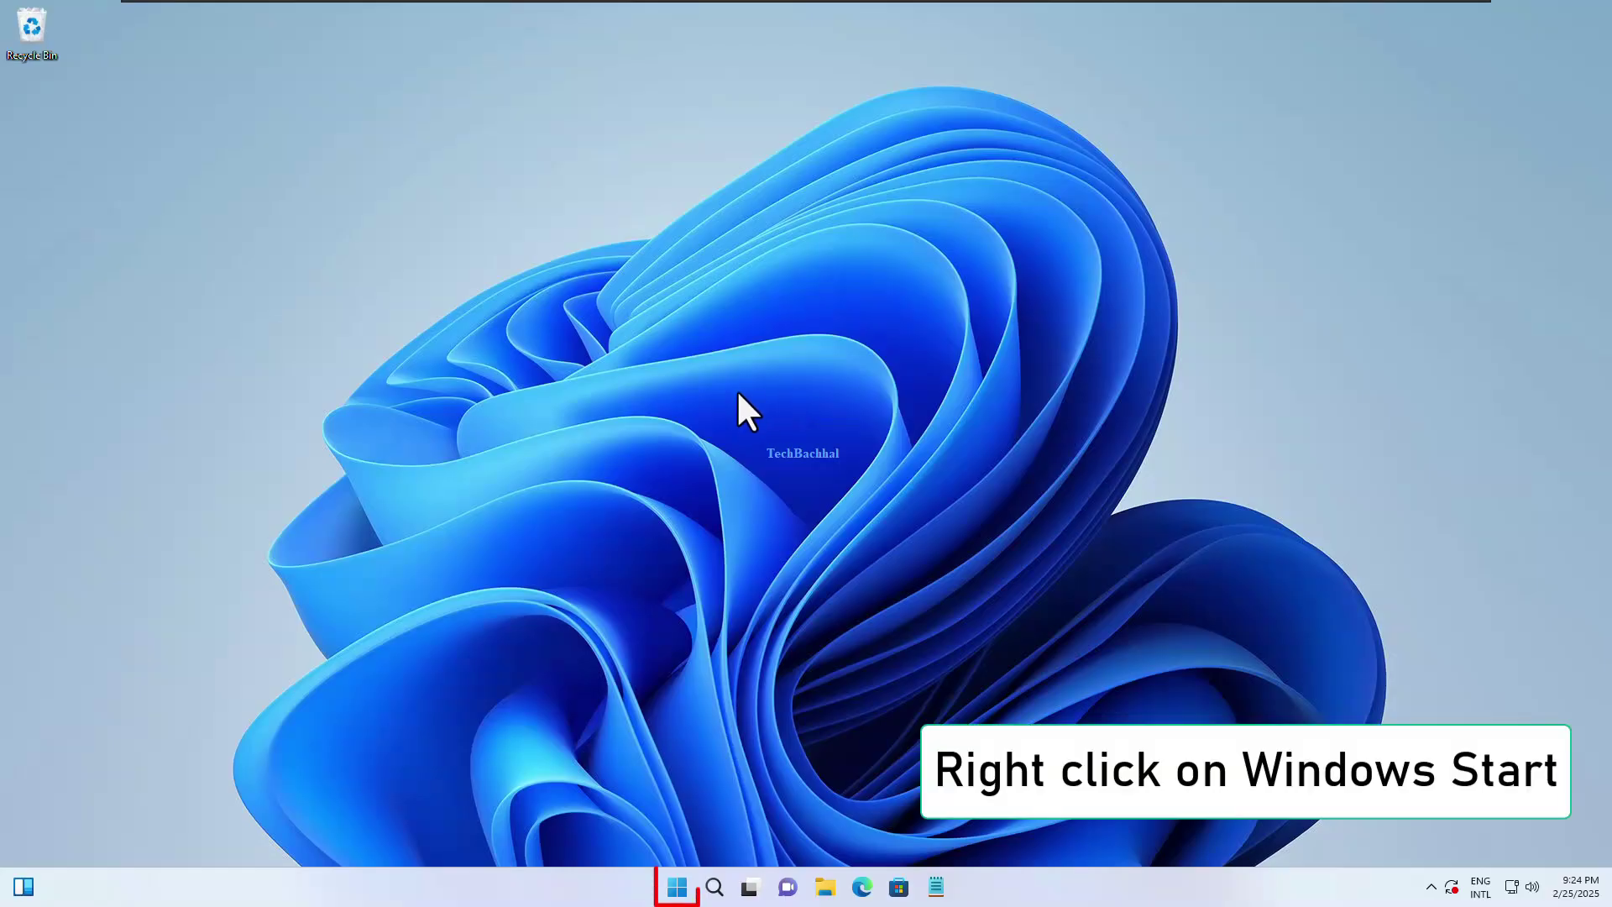
Check Windows Update in Settings, where Windows 11 version 23H2 is downloading, then close Settings
{"action": "right_click", "coordinate": [685, 890]}
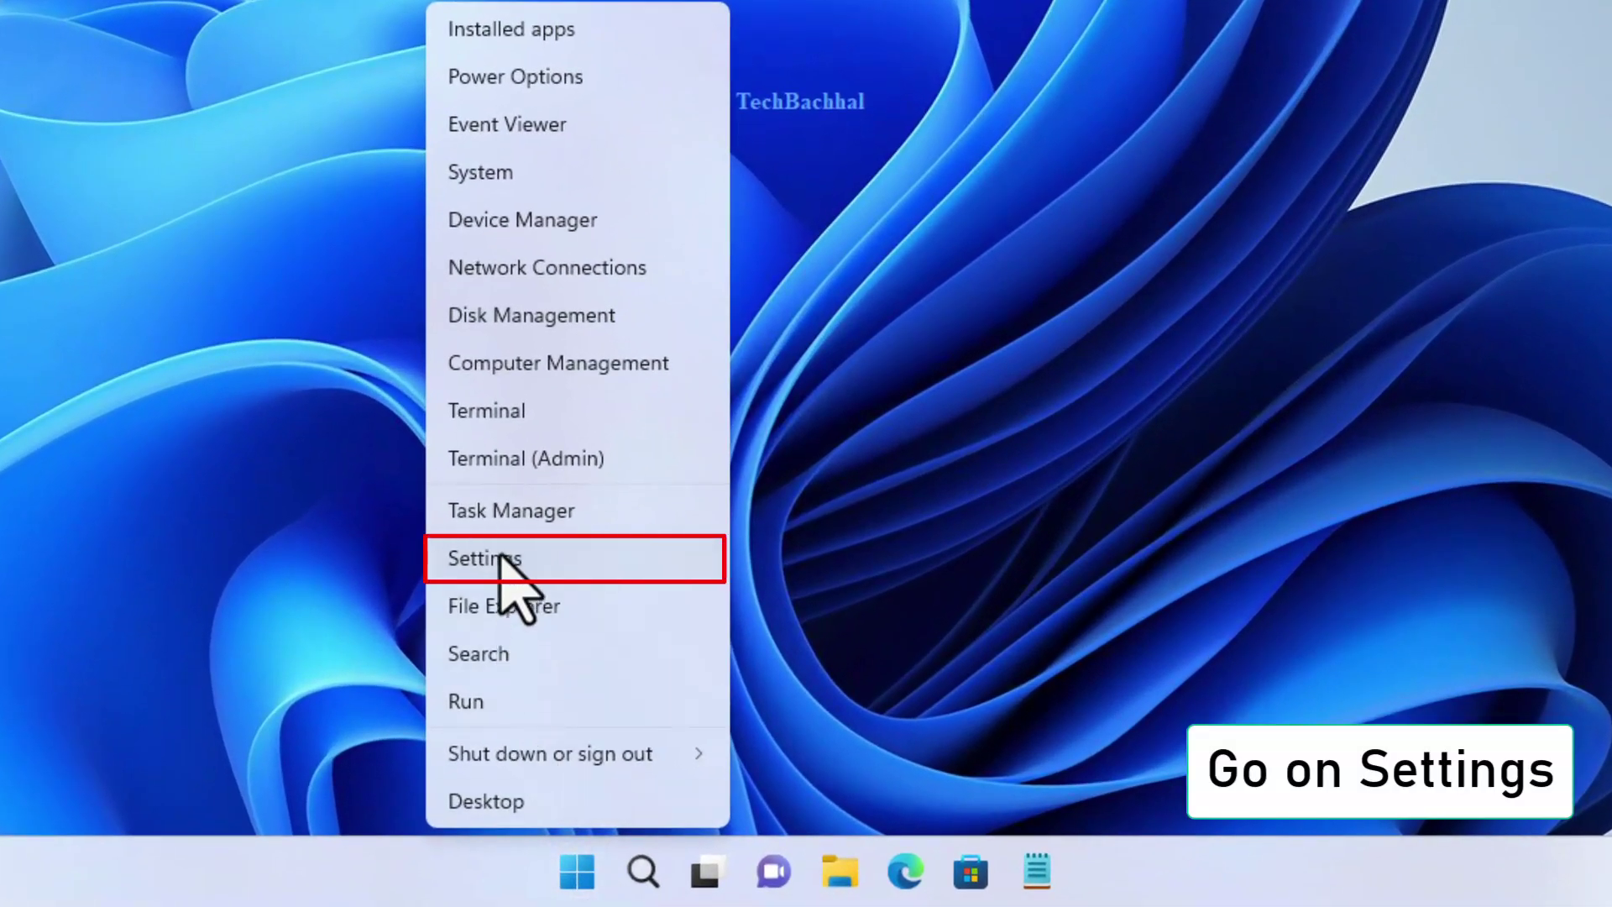
{"action": "left_click", "coordinate": [500, 558]}
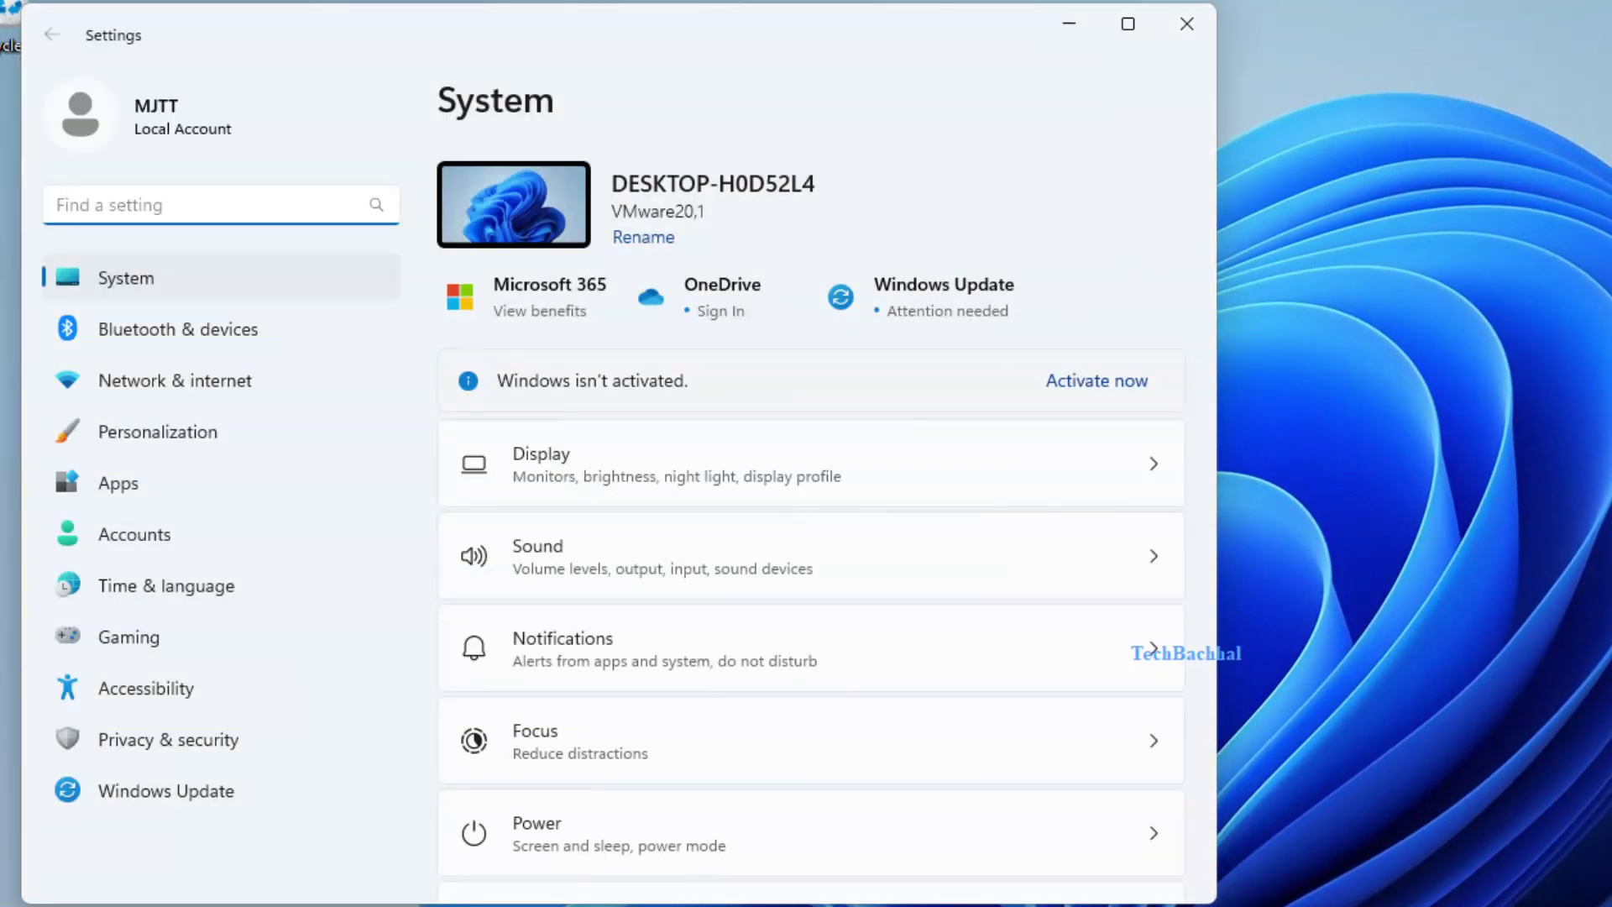
{"action": "left_click", "coordinate": [159, 796]}
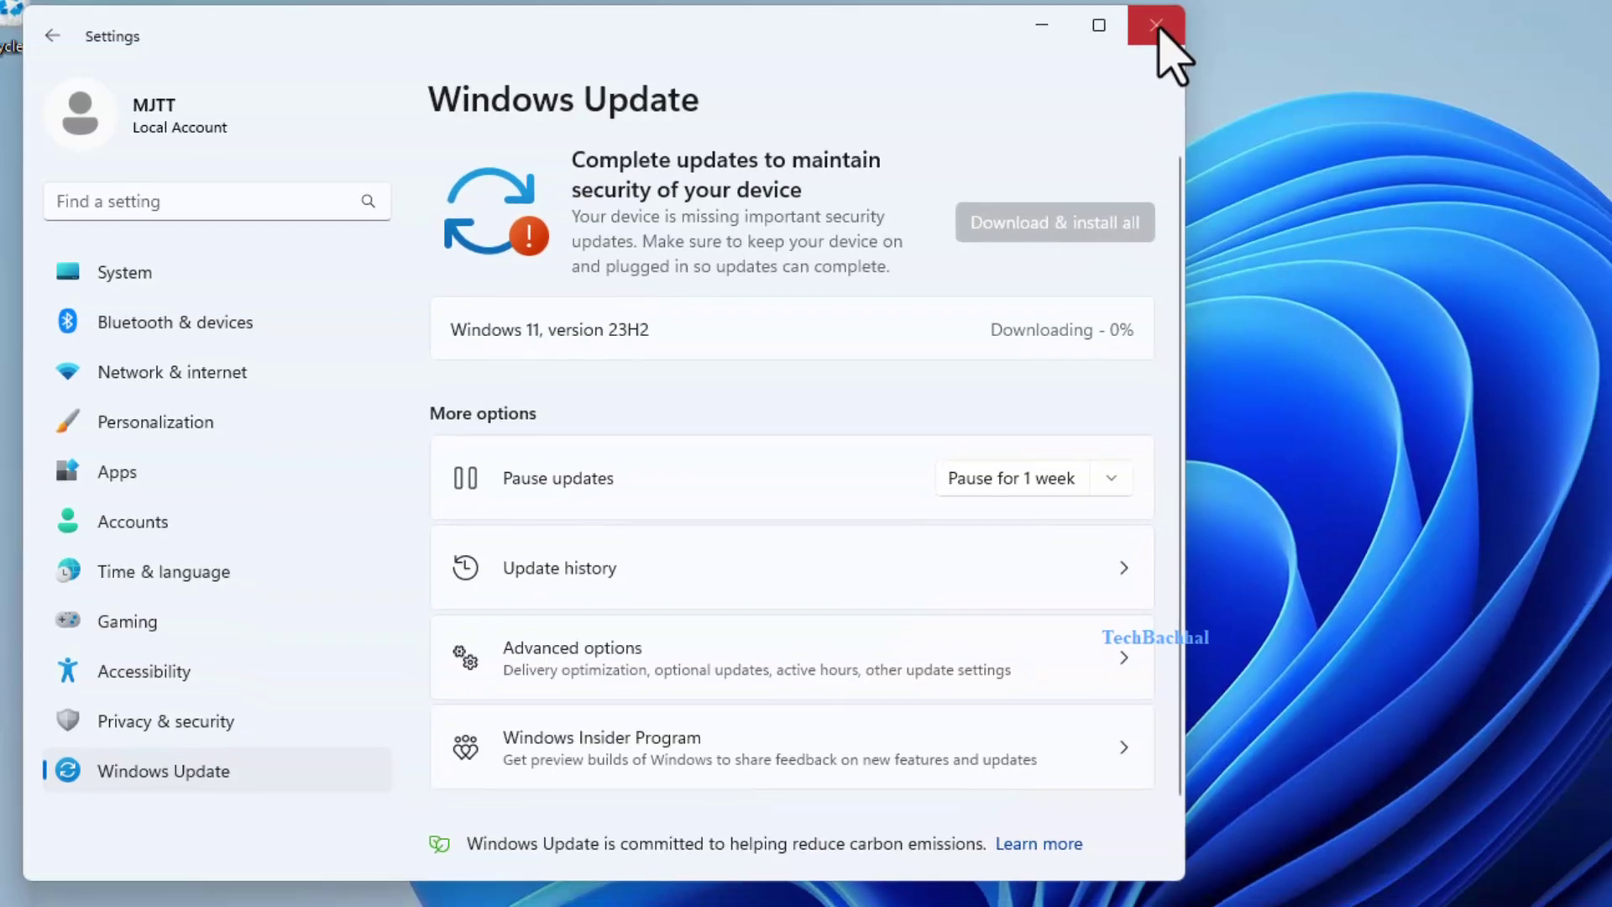
{"action": "left_click", "coordinate": [1184, 30]}
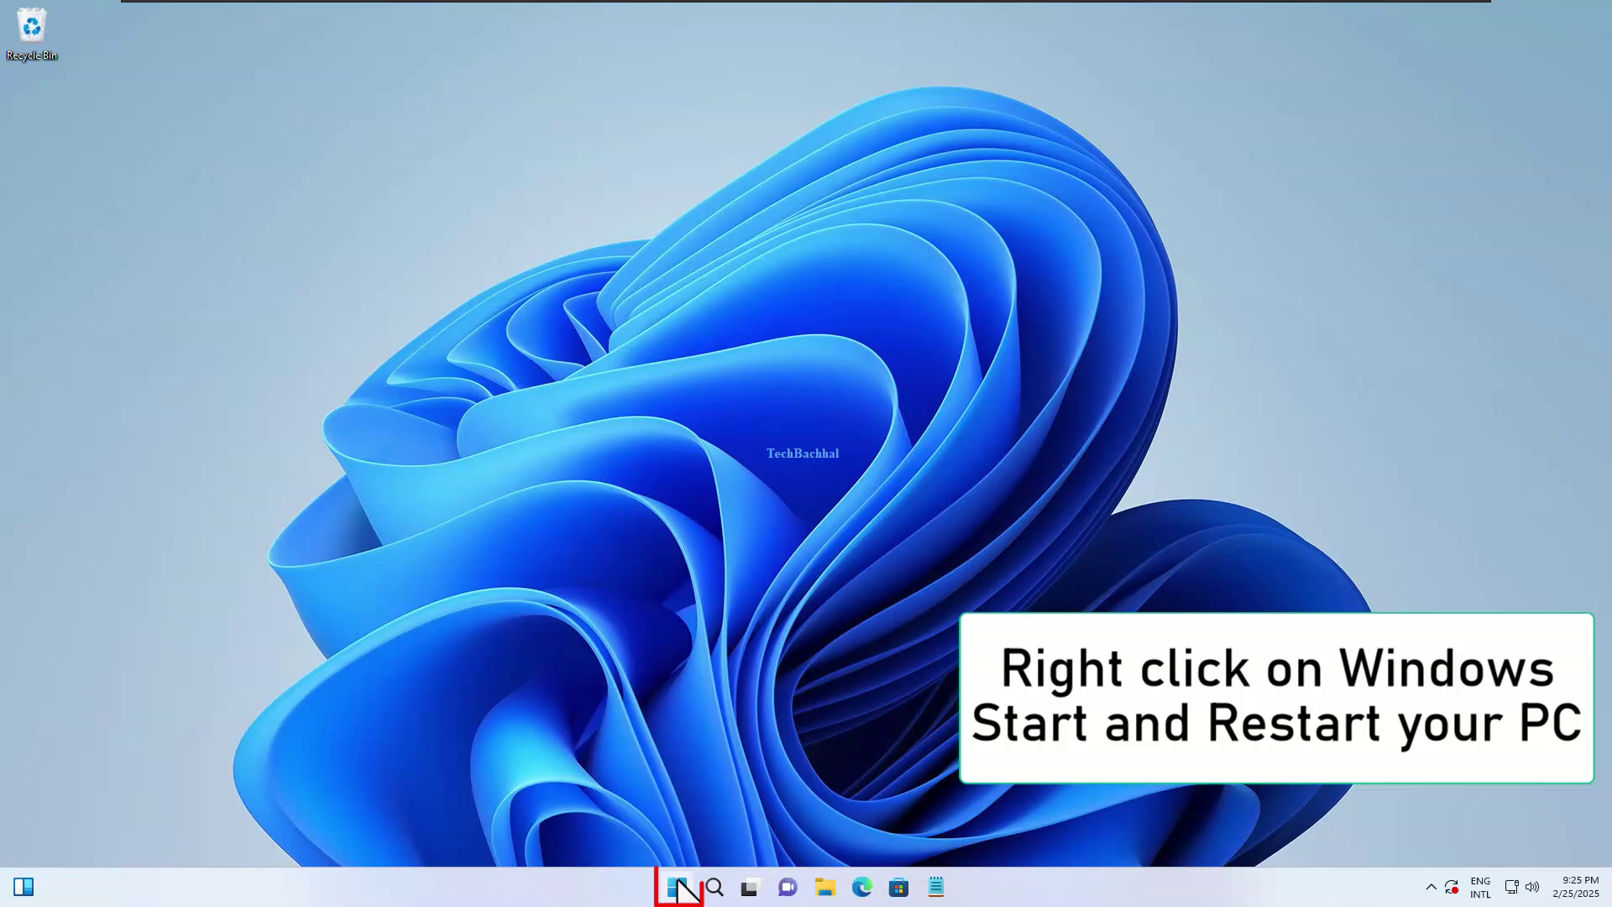
Restart the PC from the Start button's Win+X menu, then bring that menu up again
{"action": "right_click", "coordinate": [679, 886]}
{"action": "mouse_move", "coordinate": [689, 817]}
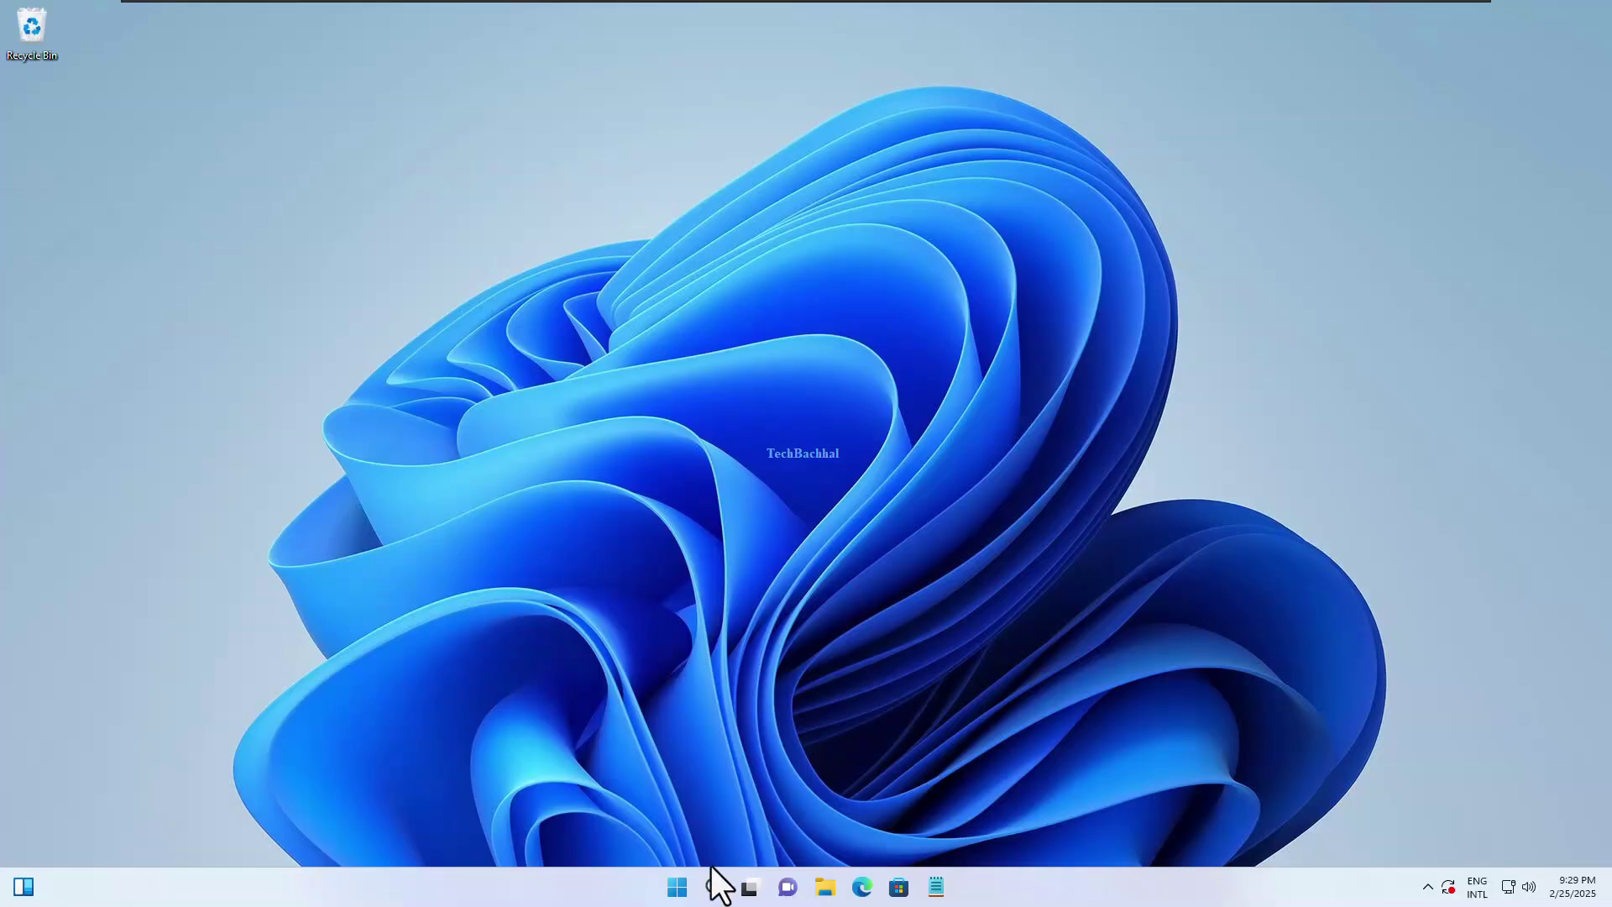
{"action": "right_click", "coordinate": [674, 888]}
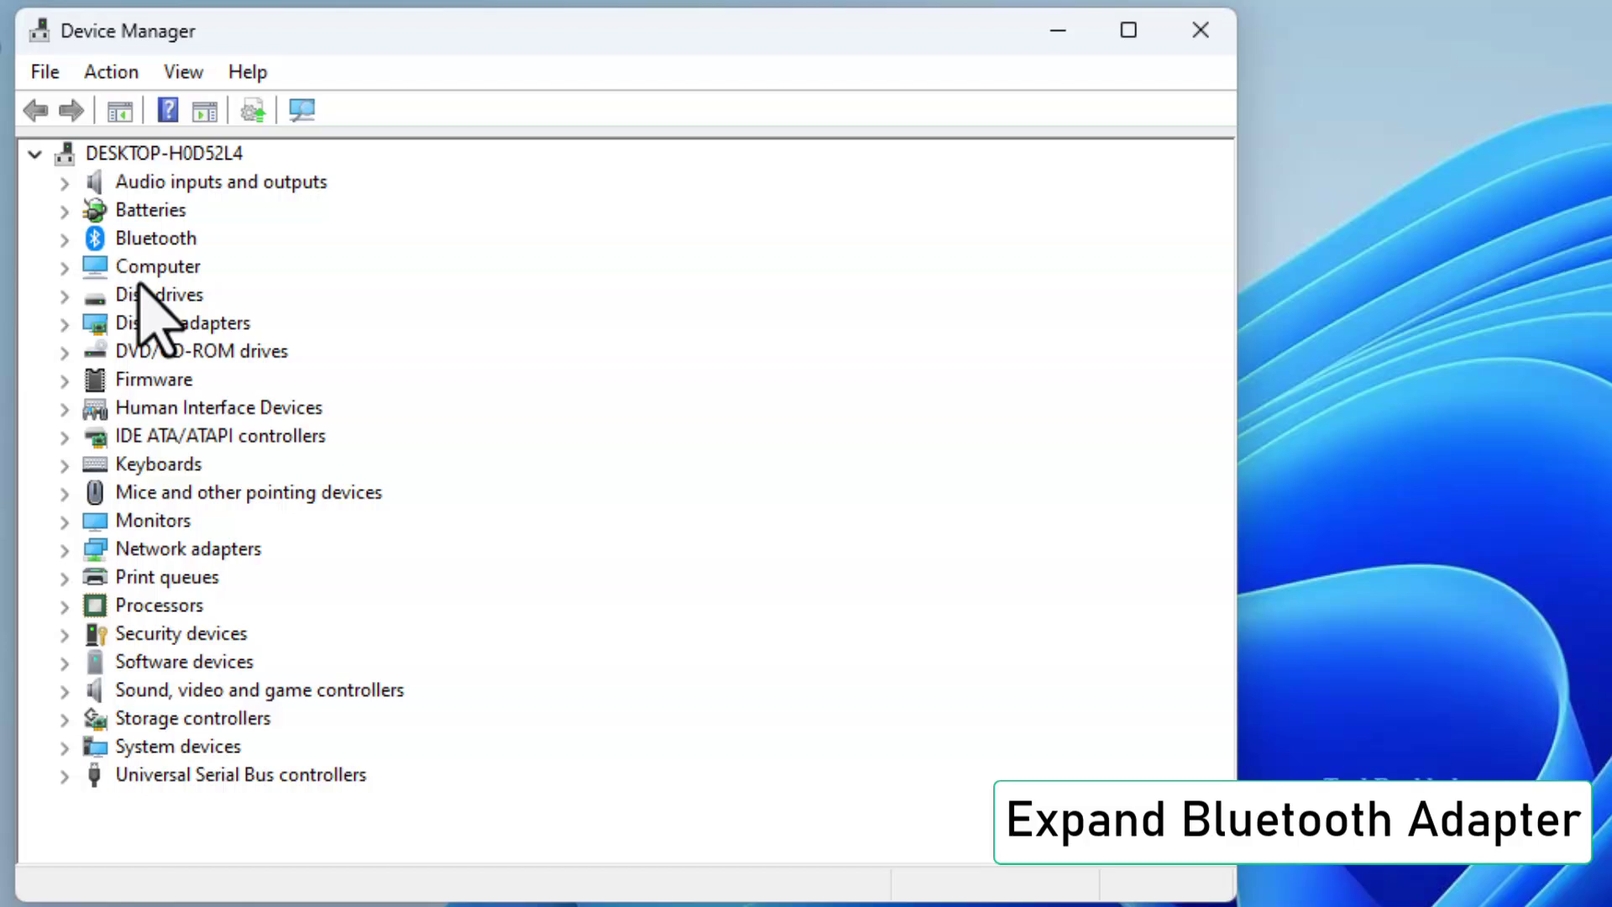
Update the Bluetooth Device (RFCOMM Protocol TDI) driver automatically, confirm it's current, and close Device Manager
{"action": "left_click", "coordinate": [65, 239]}
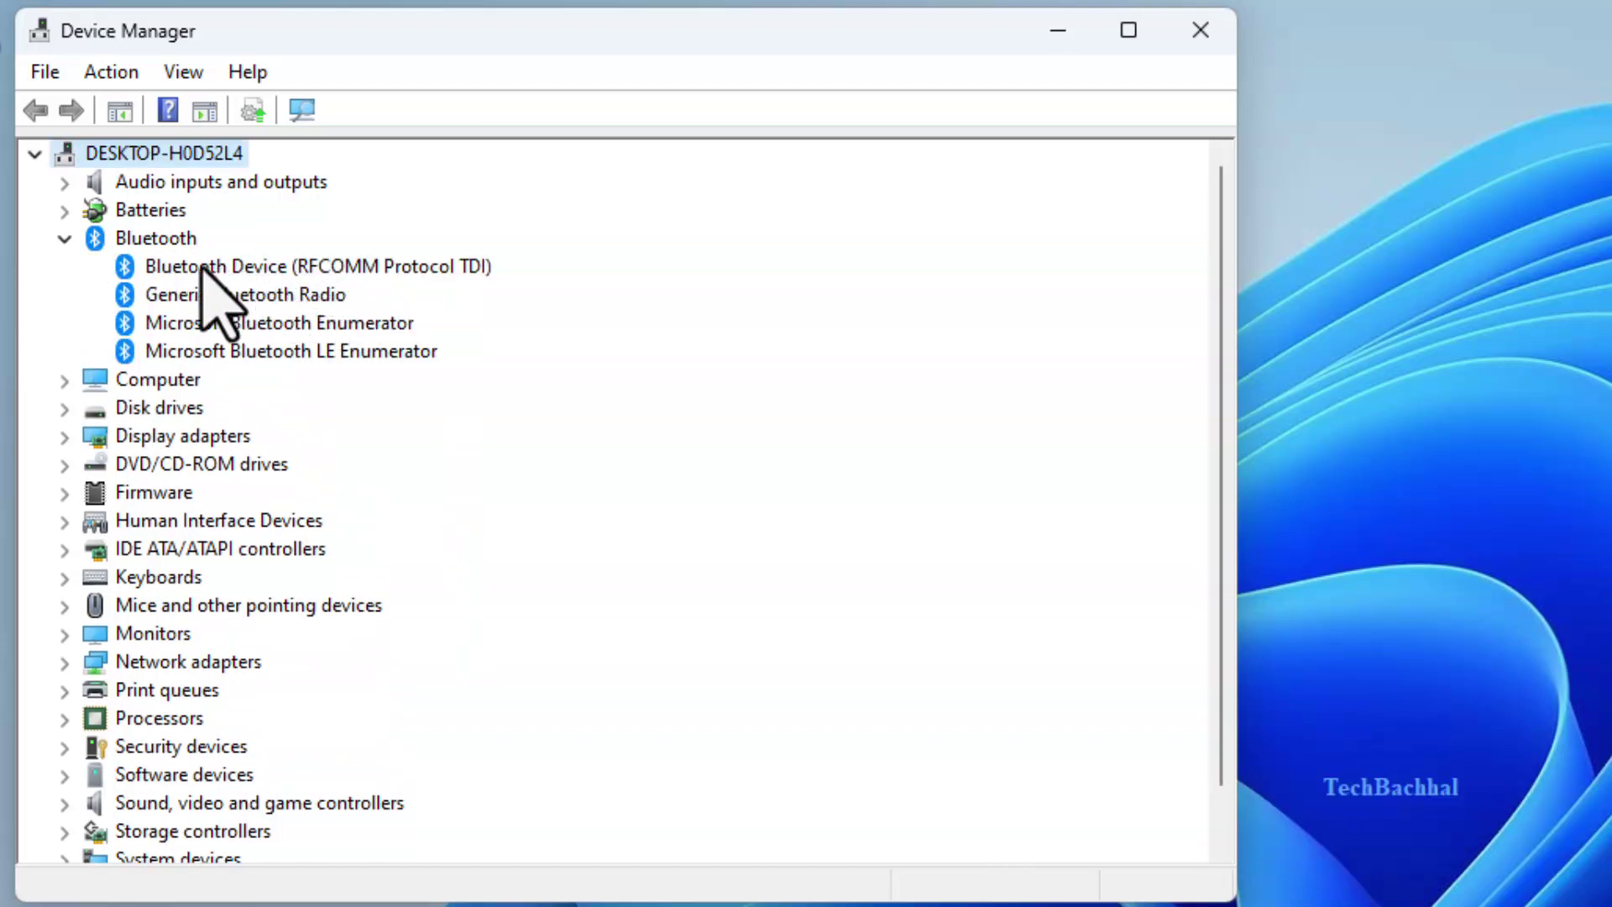
{"action": "right_click", "coordinate": [260, 265]}
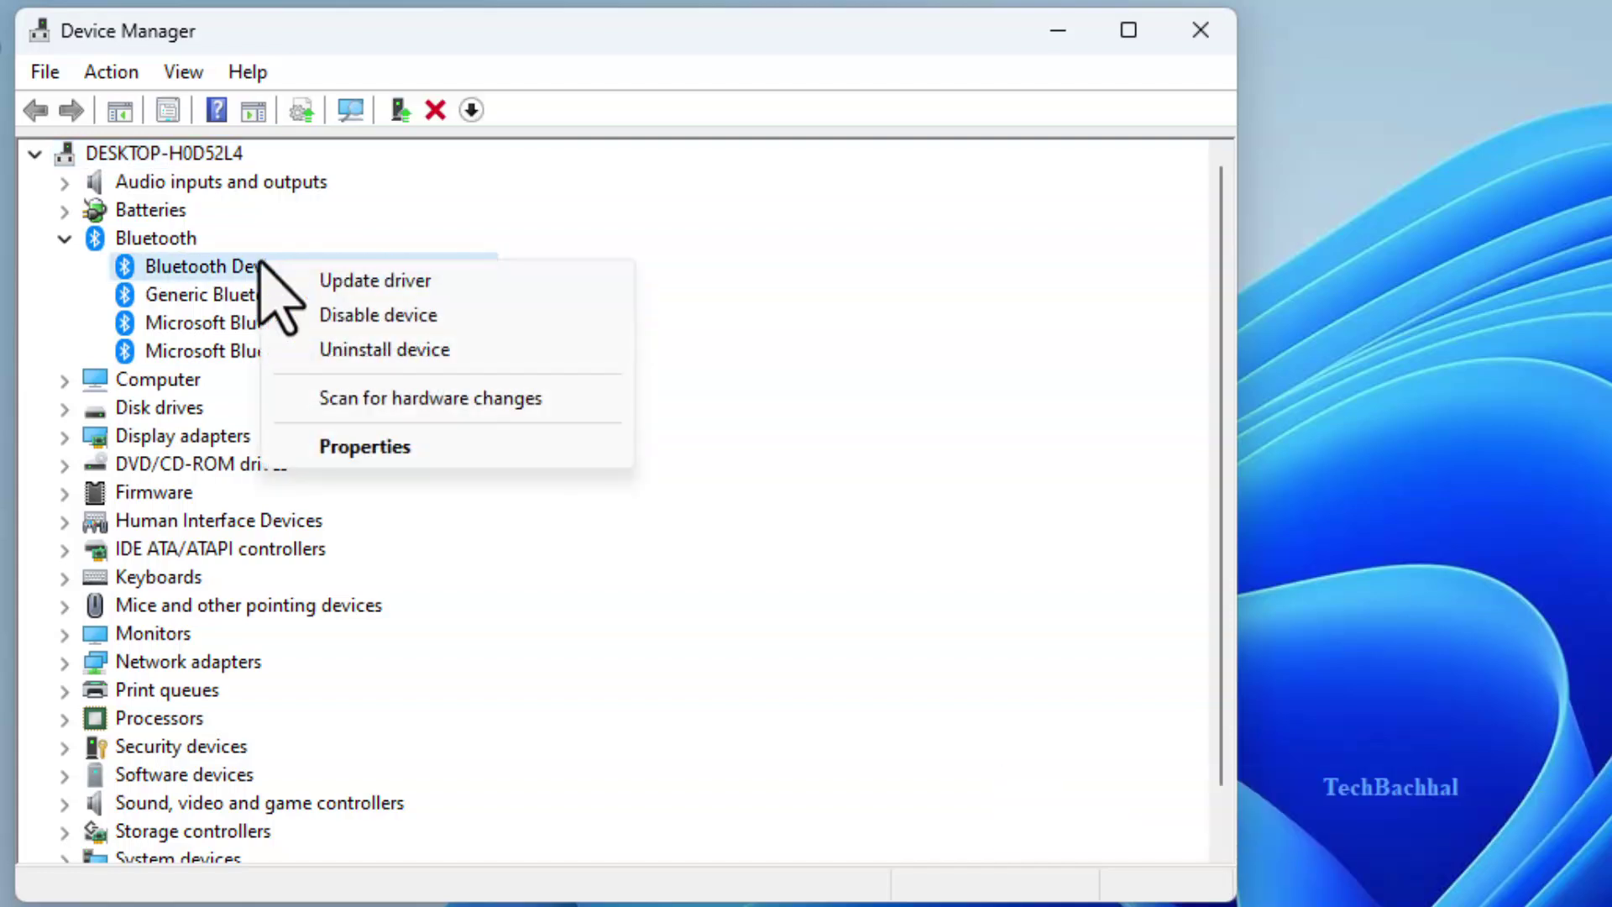
{"action": "left_click", "coordinate": [370, 280]}
{"action": "left_click", "coordinate": [509, 385]}
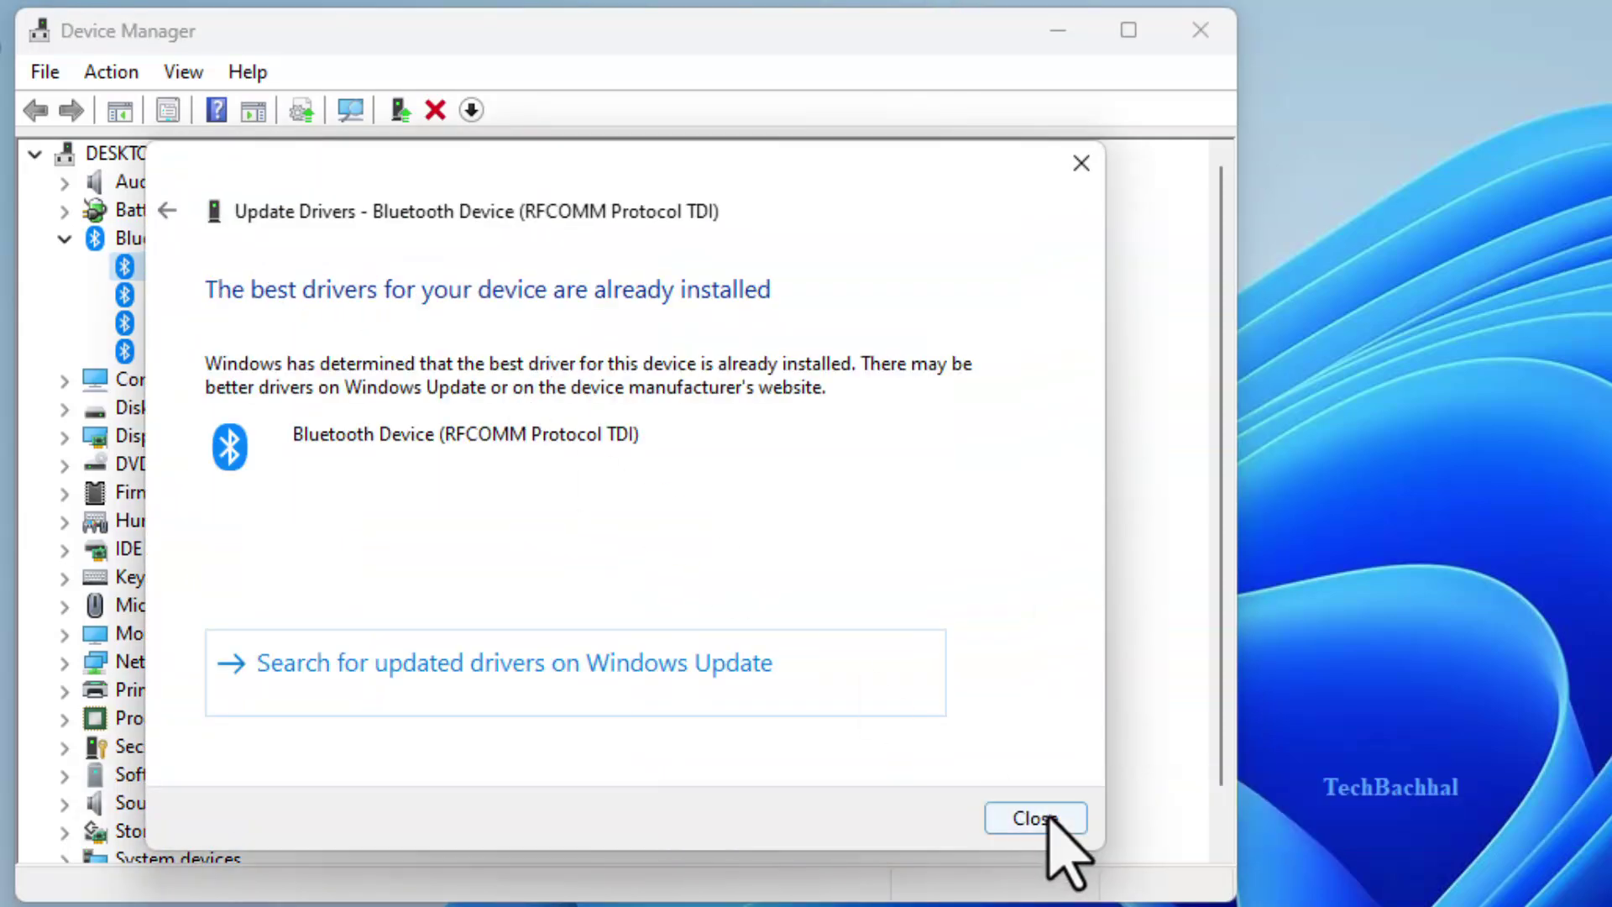
{"action": "left_click", "coordinate": [1049, 821]}
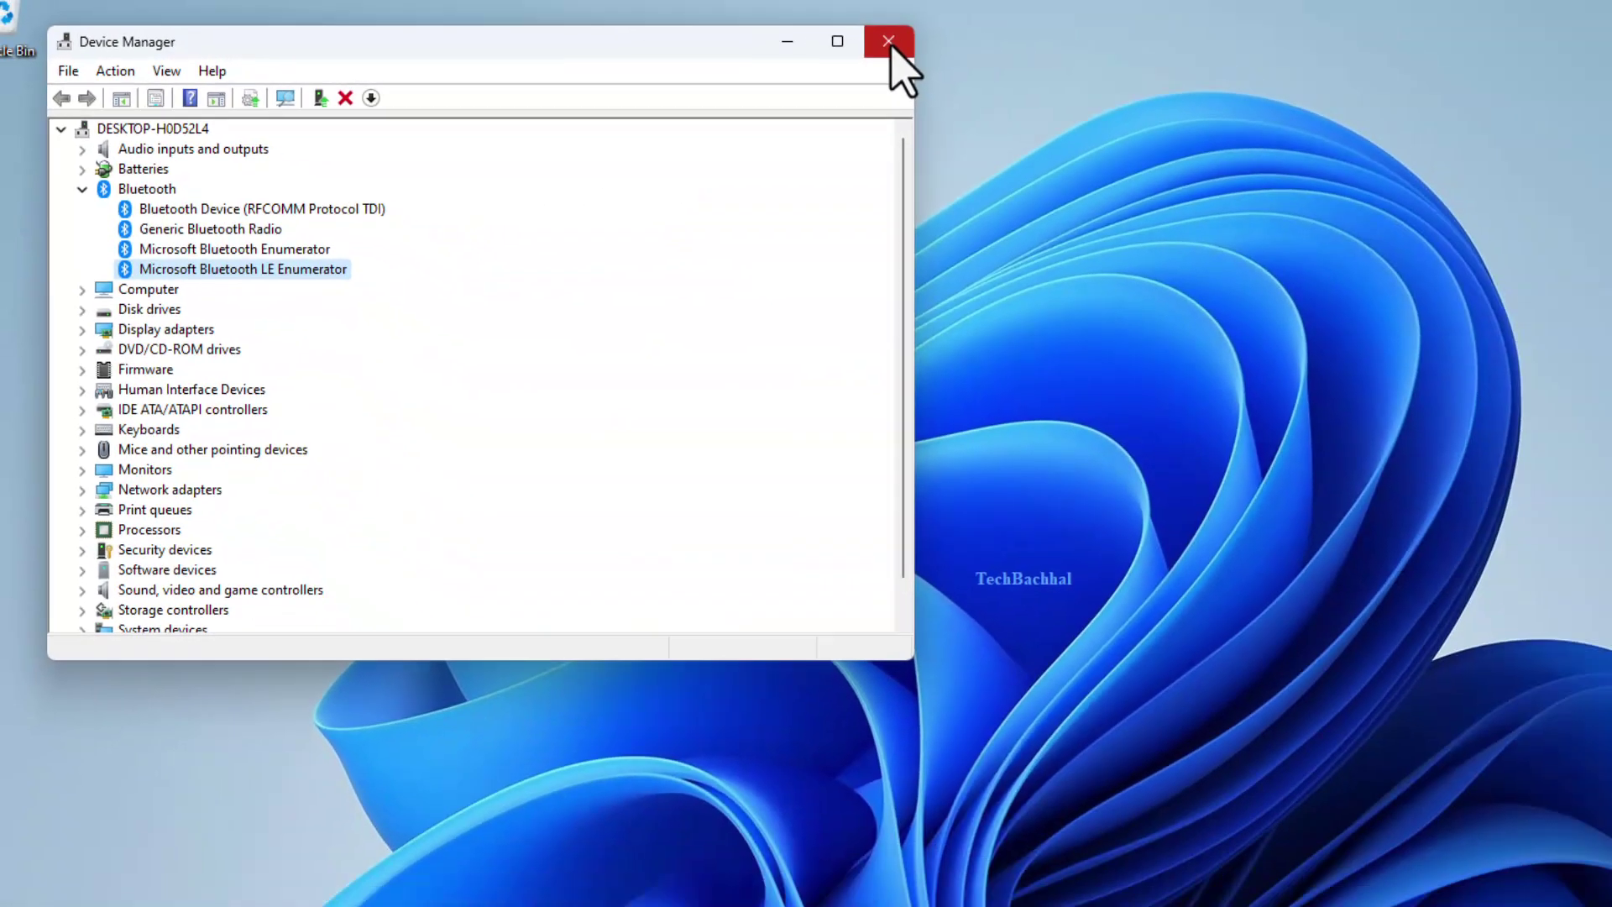
{"action": "left_click", "coordinate": [890, 44]}
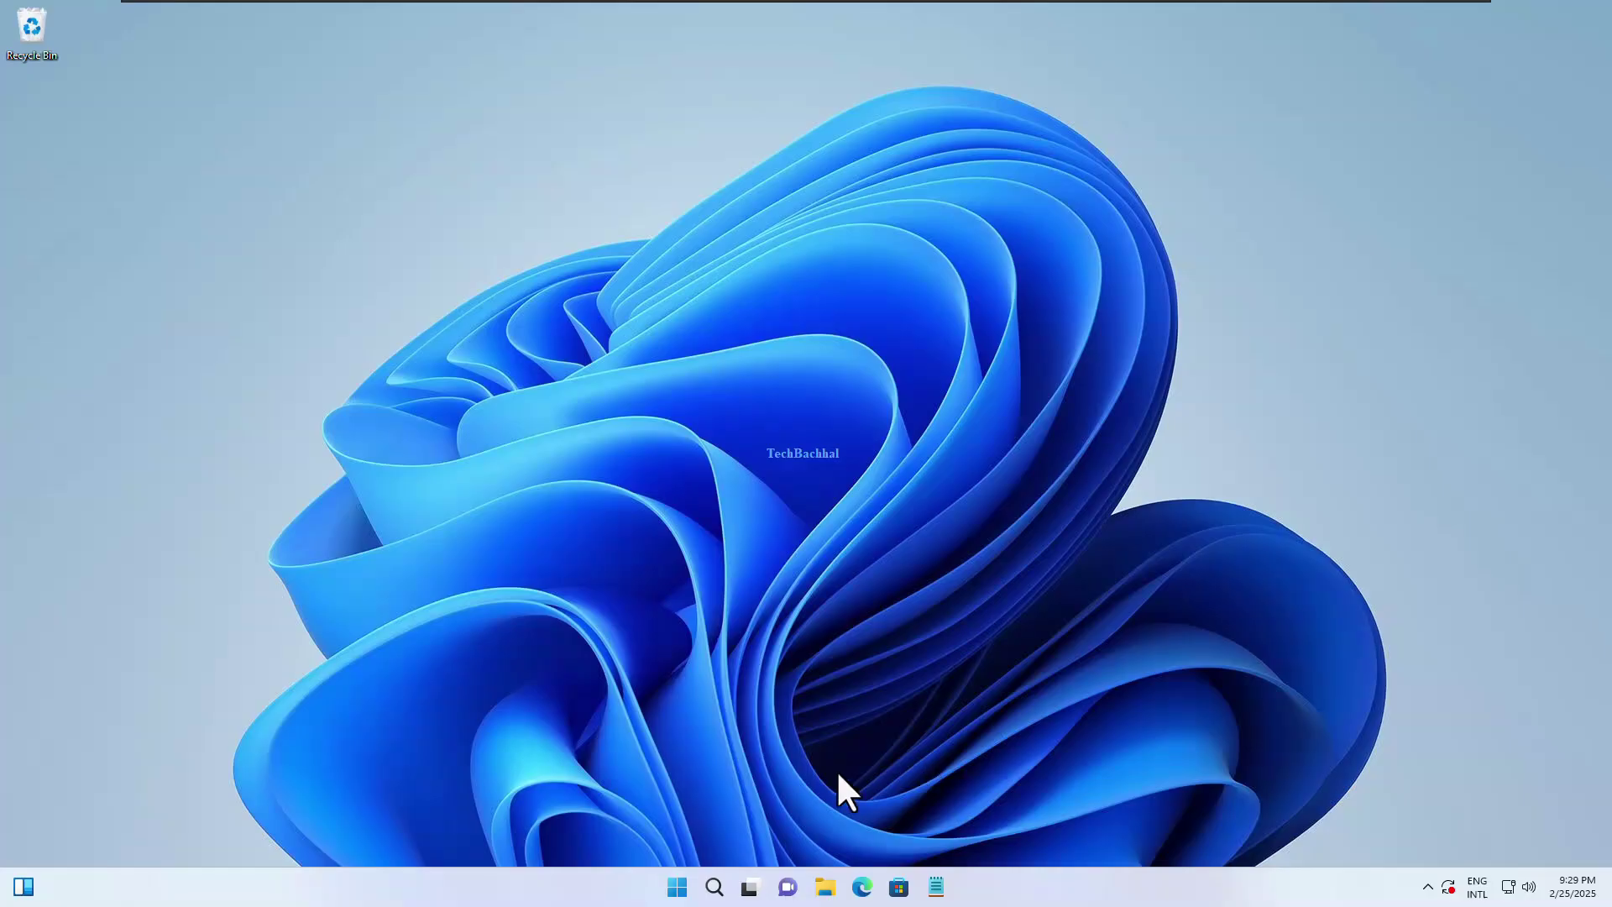
Reopen Device Manager from the Win+X menu and expand the Bluetooth category
{"action": "right_click", "coordinate": [679, 889]}
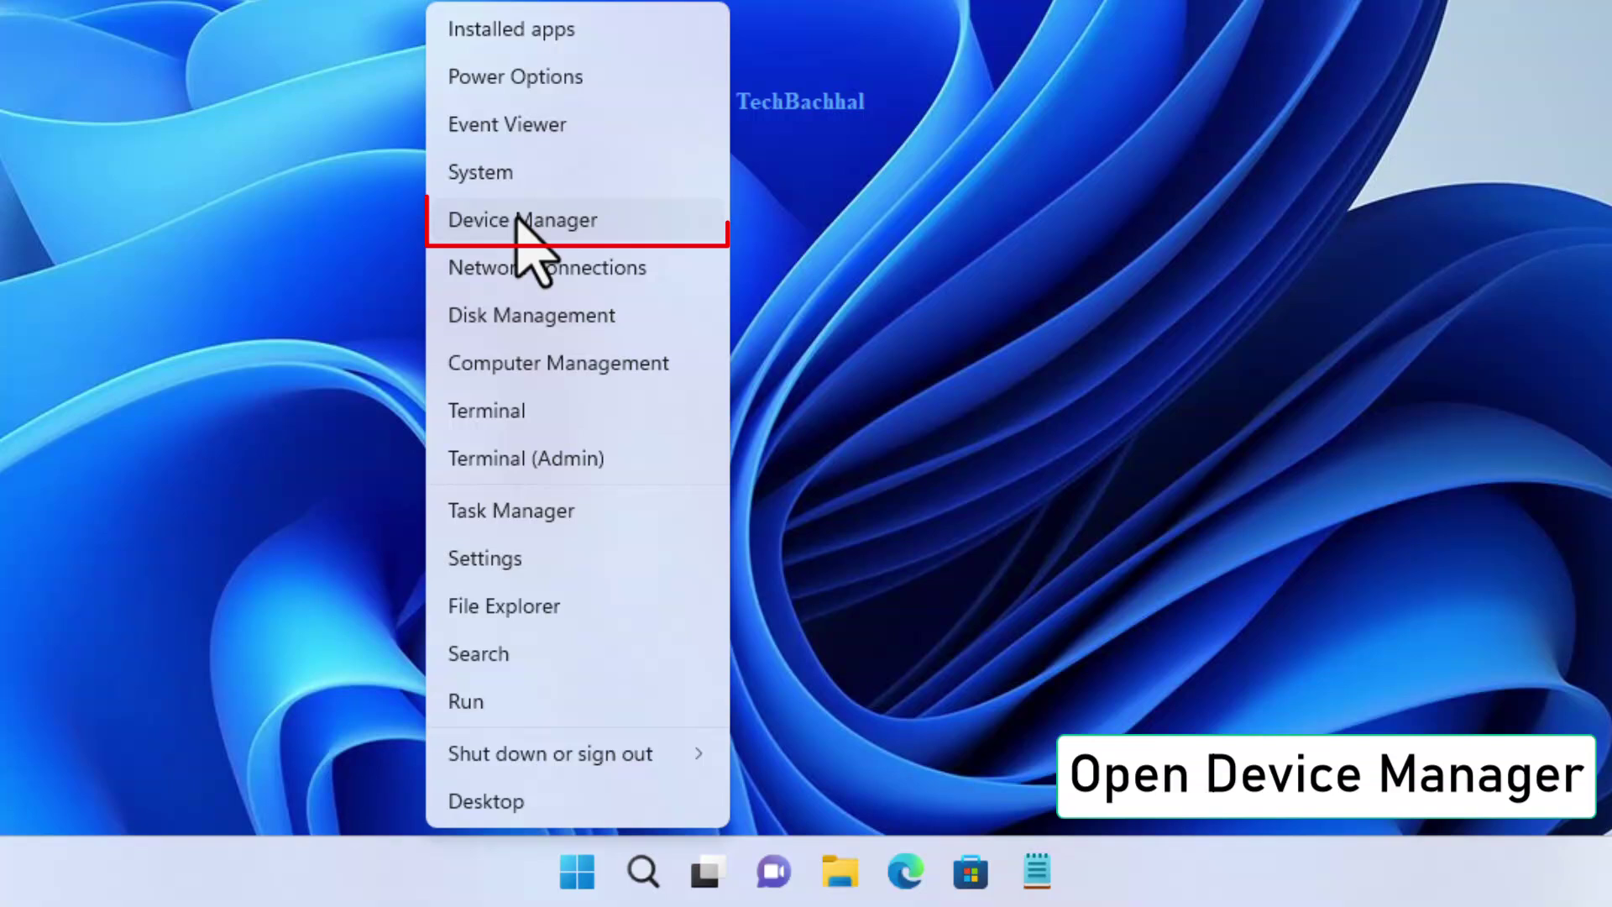
{"action": "left_click", "coordinate": [519, 220]}
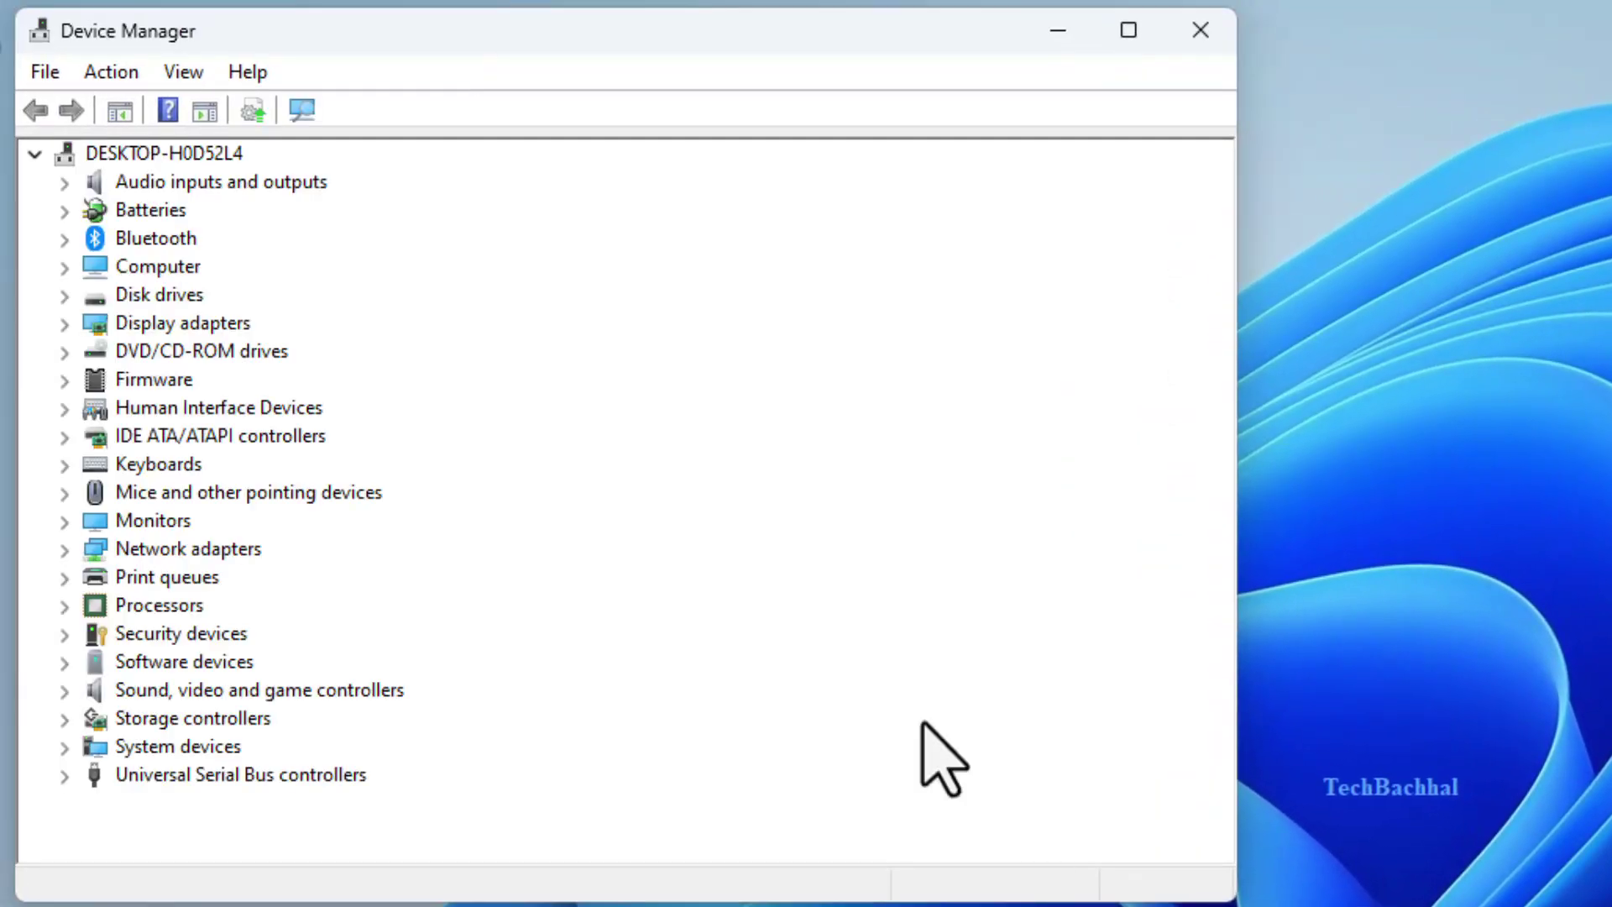
{"action": "left_click", "coordinate": [64, 239]}
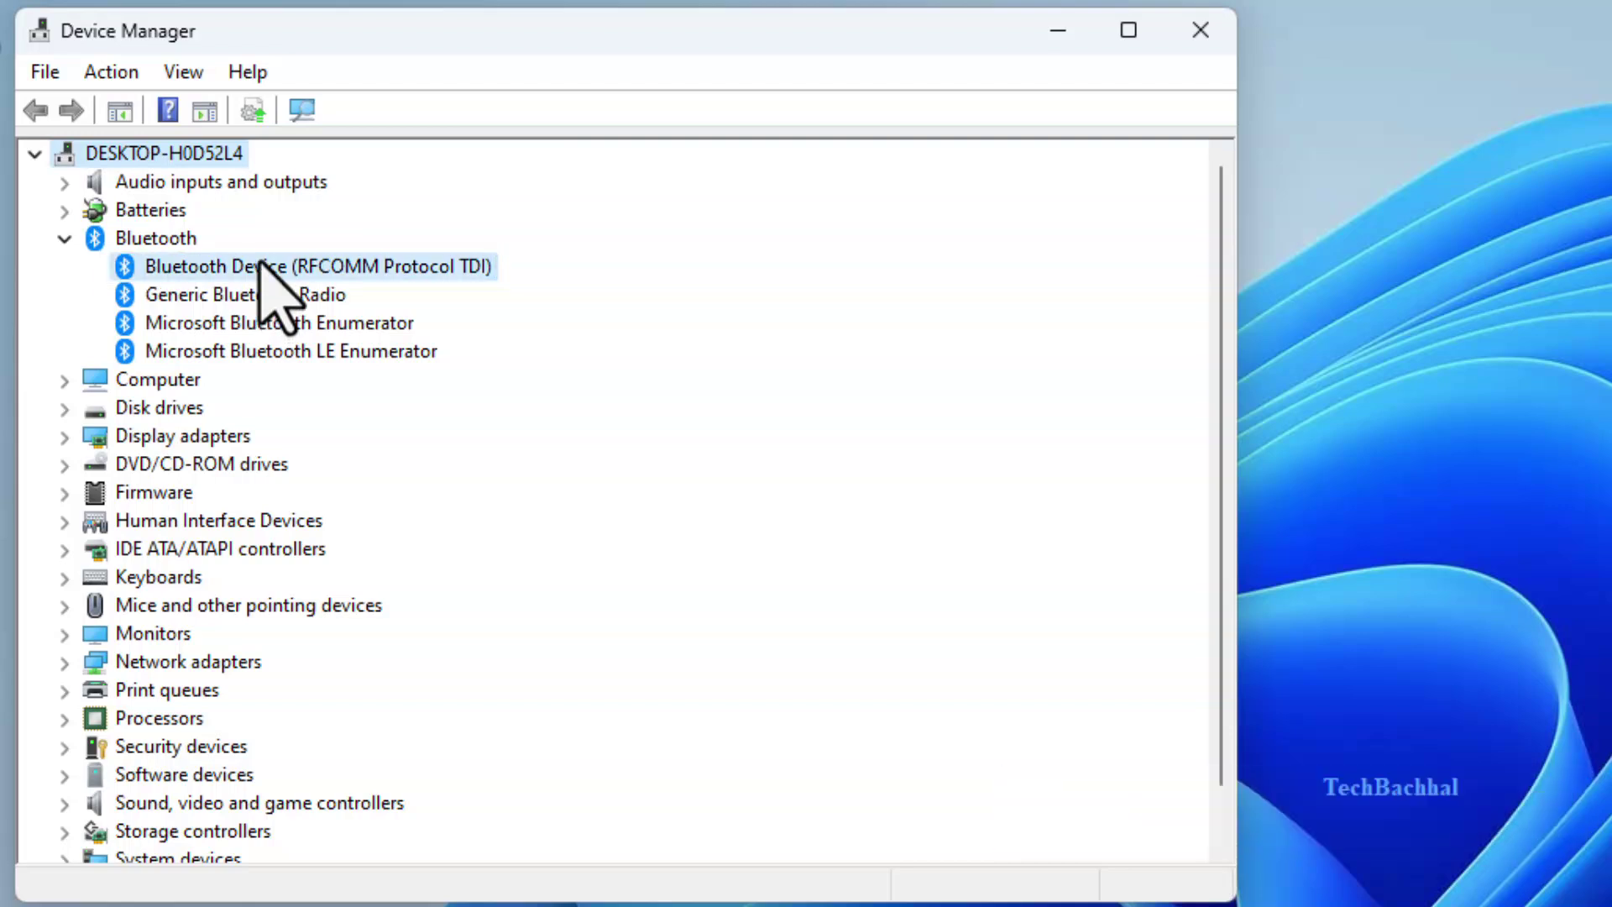
Uninstall Bluetooth Device (RFCOMM Protocol TDI), leaving three devices under Bluetooth
{"action": "right_click", "coordinate": [262, 265]}
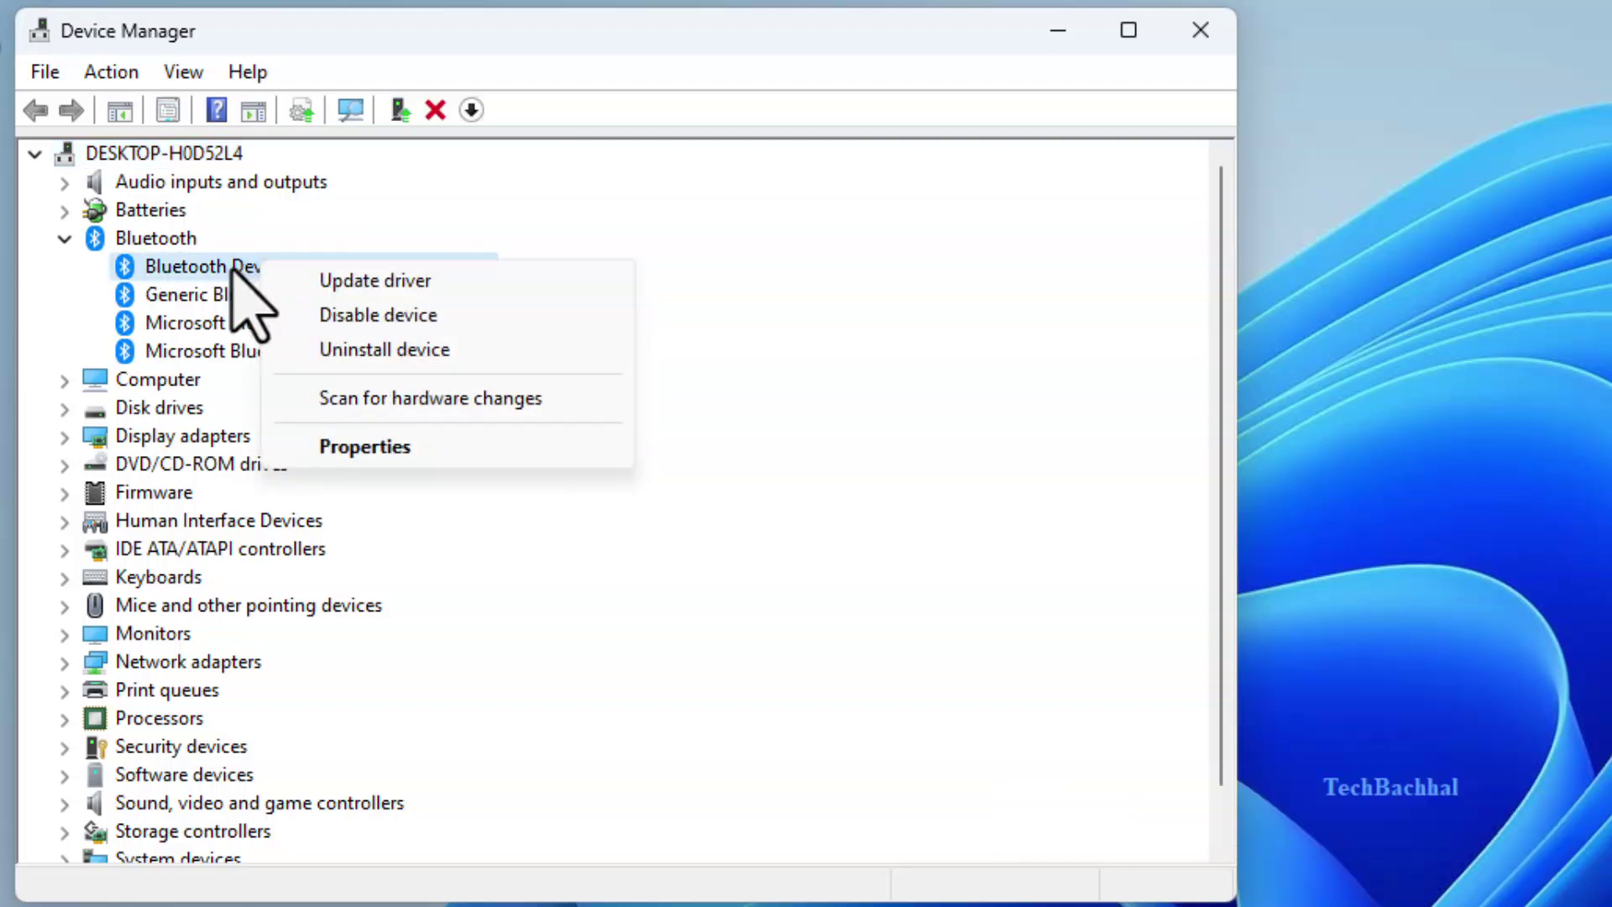
{"action": "left_click", "coordinate": [353, 360]}
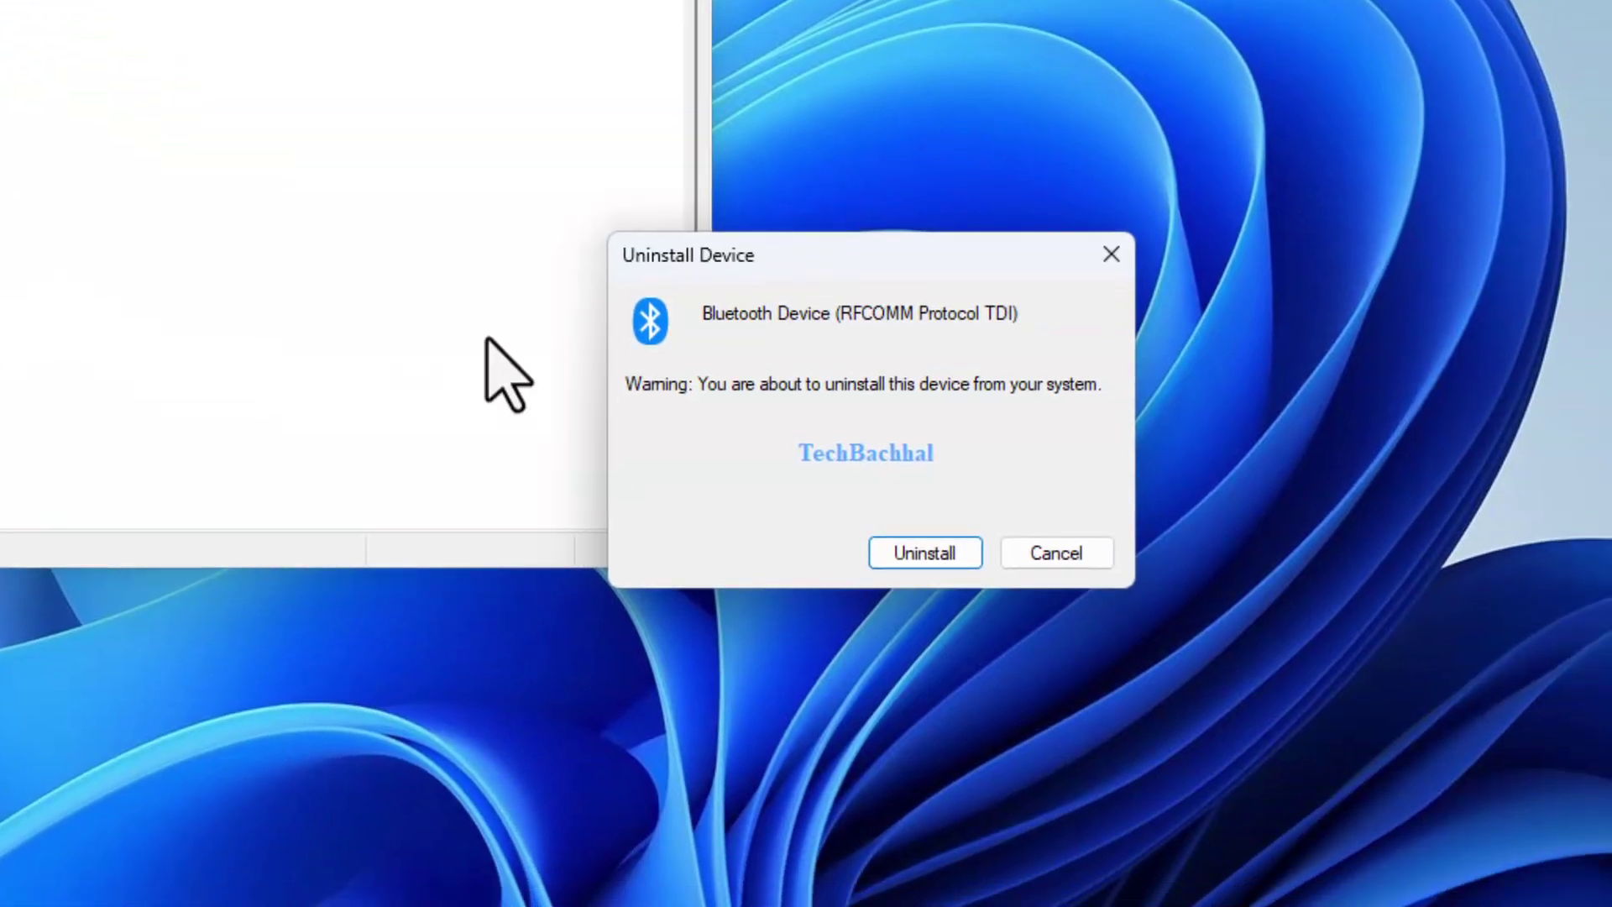
{"action": "left_click", "coordinate": [925, 552]}
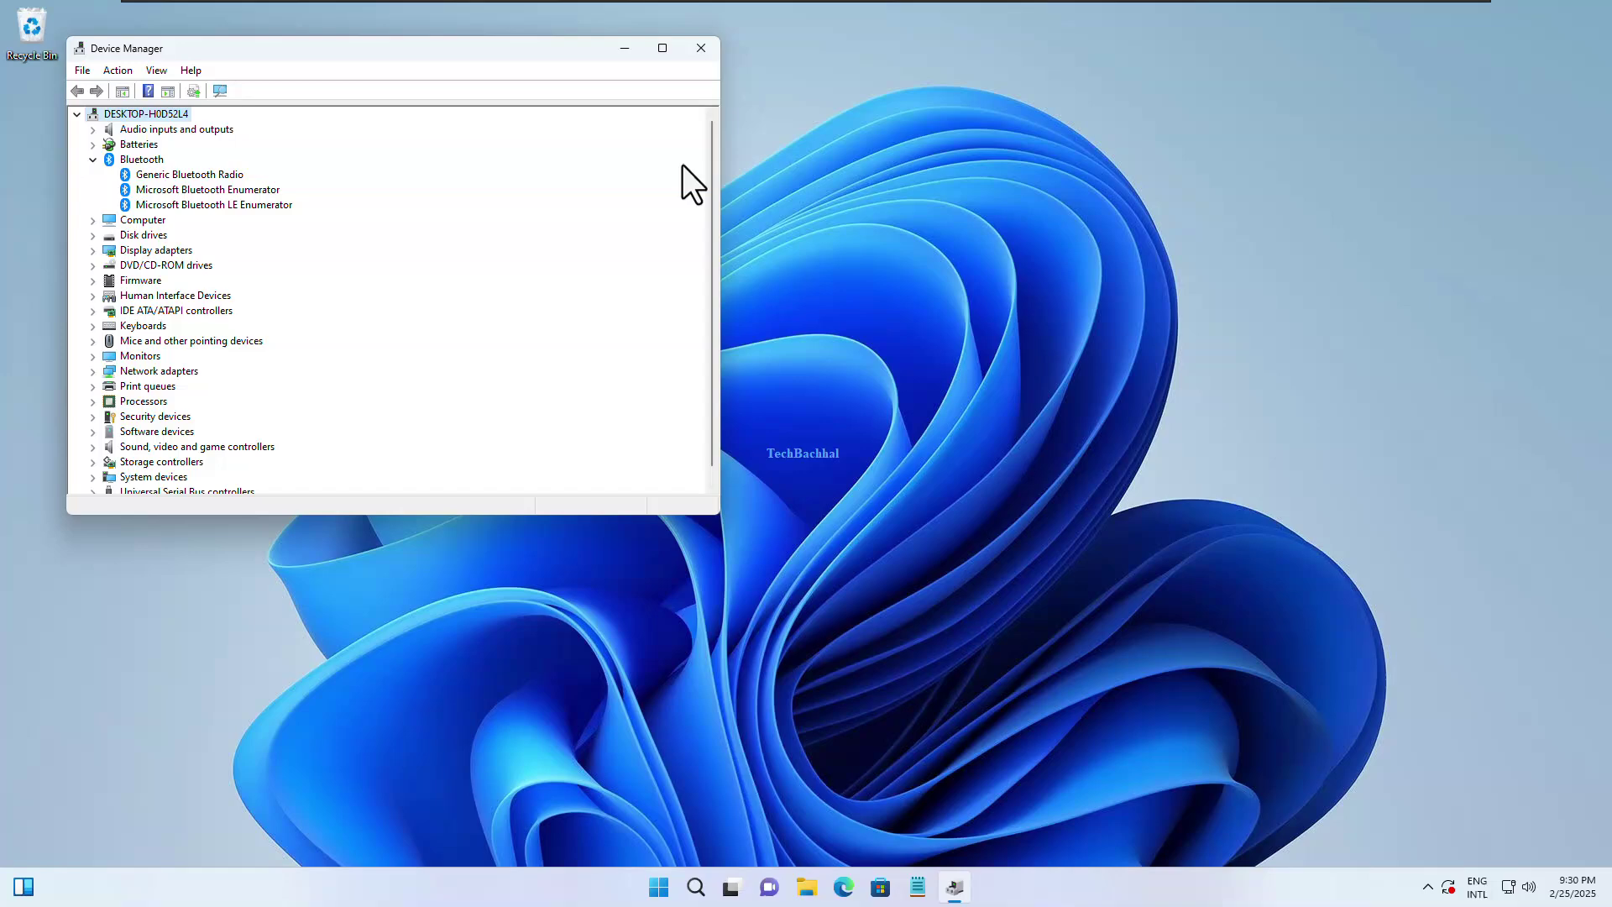
Close Device Manager and restart Windows 11 from the Start button's Shut down or sign out menu
{"action": "left_click", "coordinate": [701, 49]}
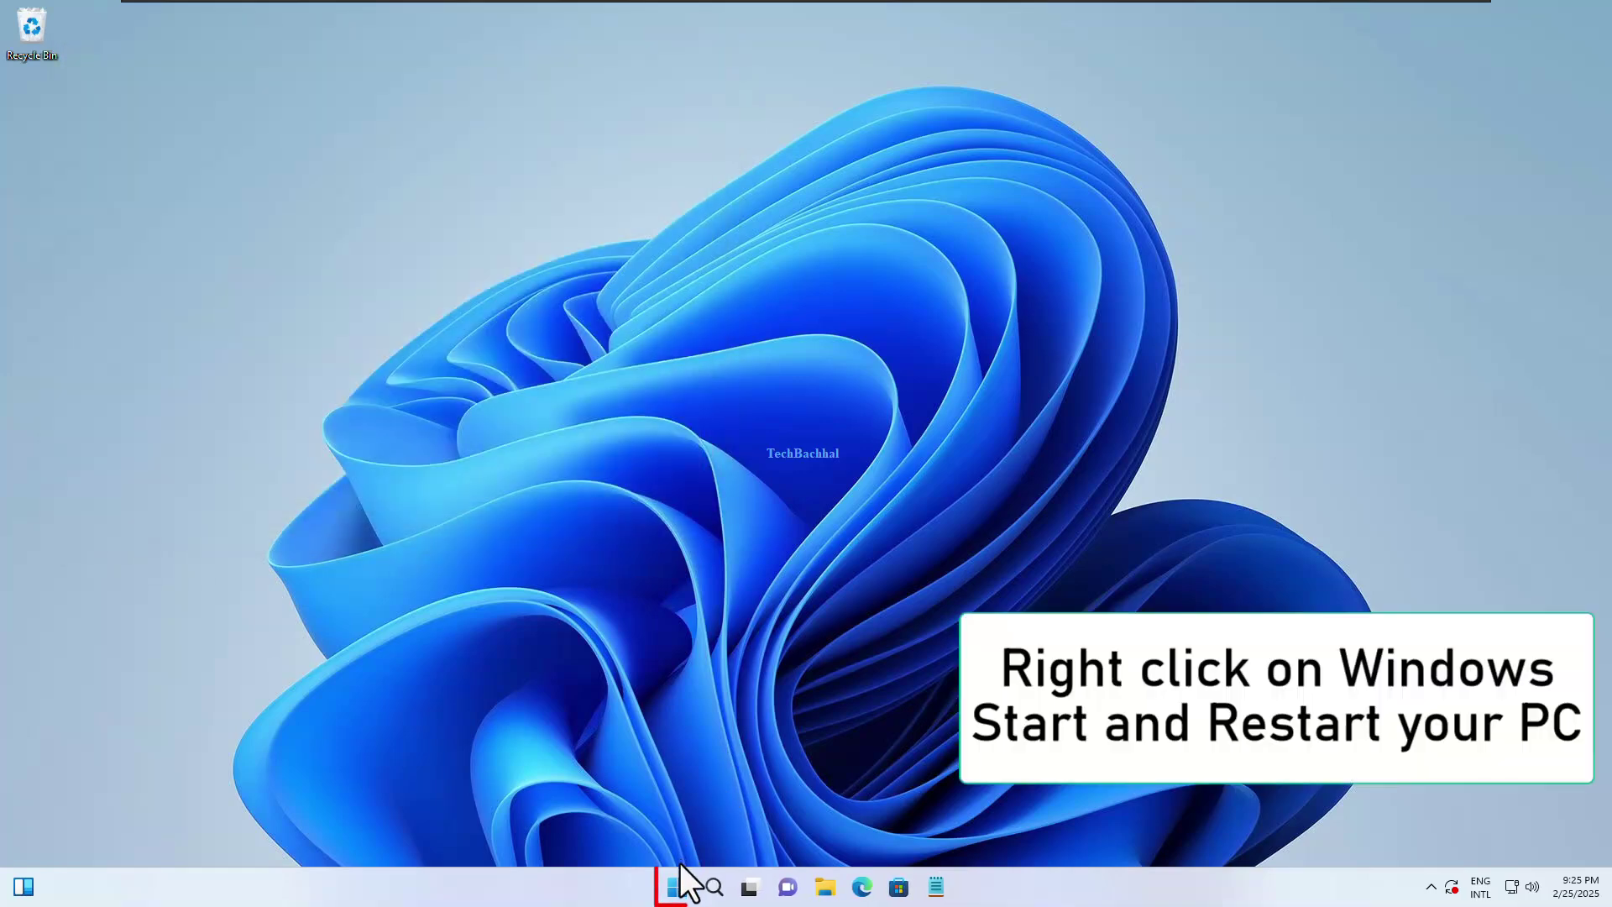
{"action": "right_click", "coordinate": [676, 887]}
{"action": "mouse_move", "coordinate": [691, 828]}
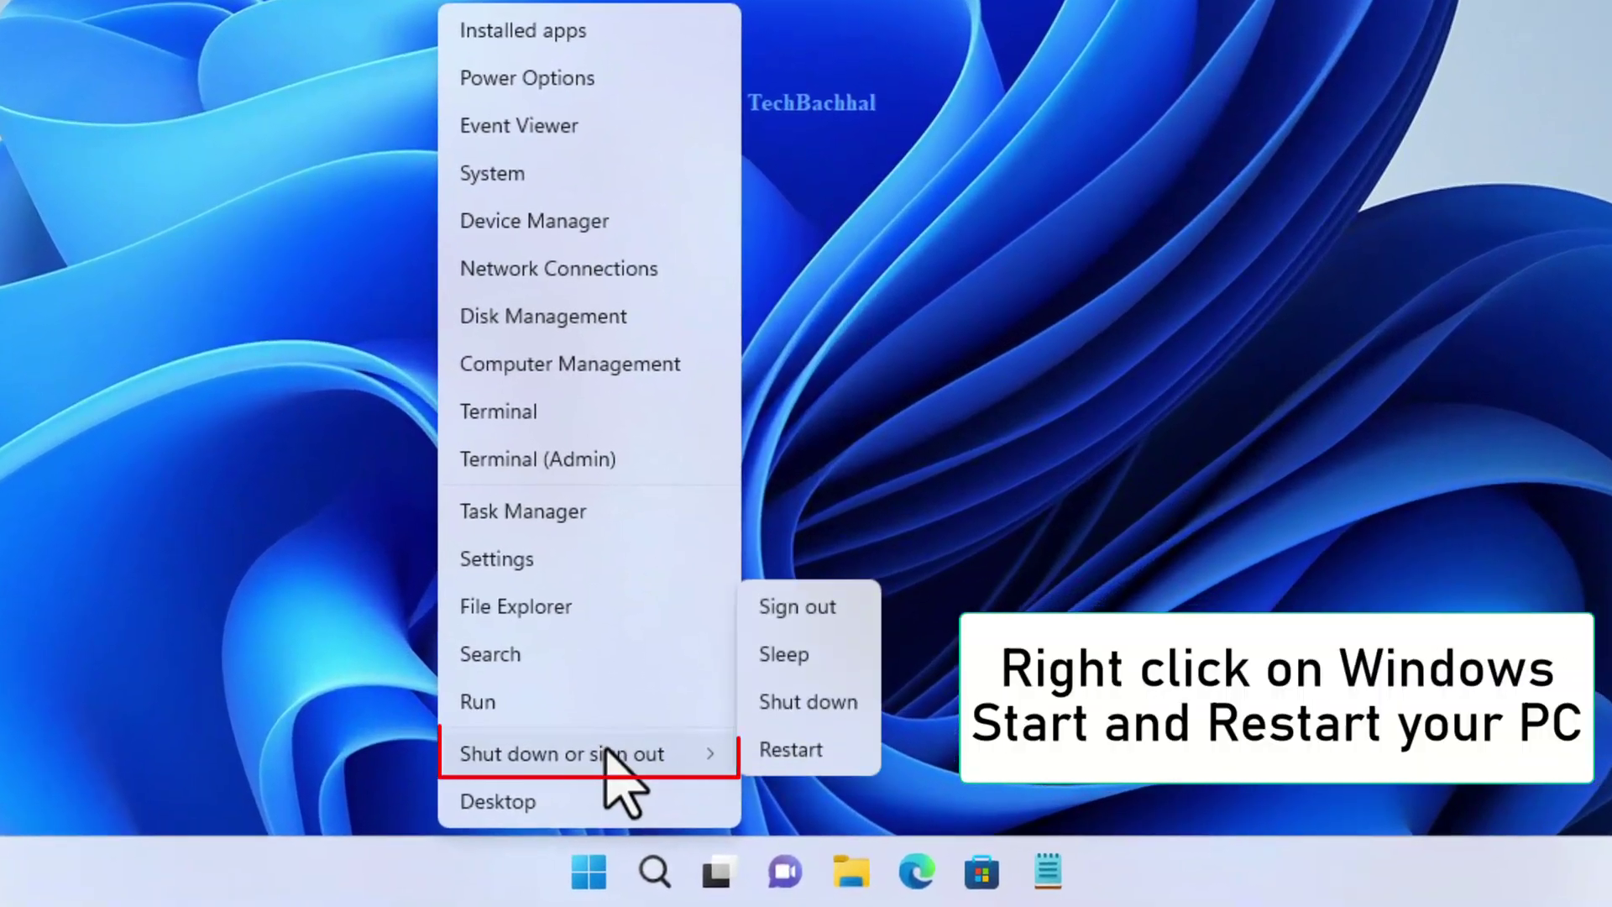
{"action": "left_click", "coordinate": [808, 749]}
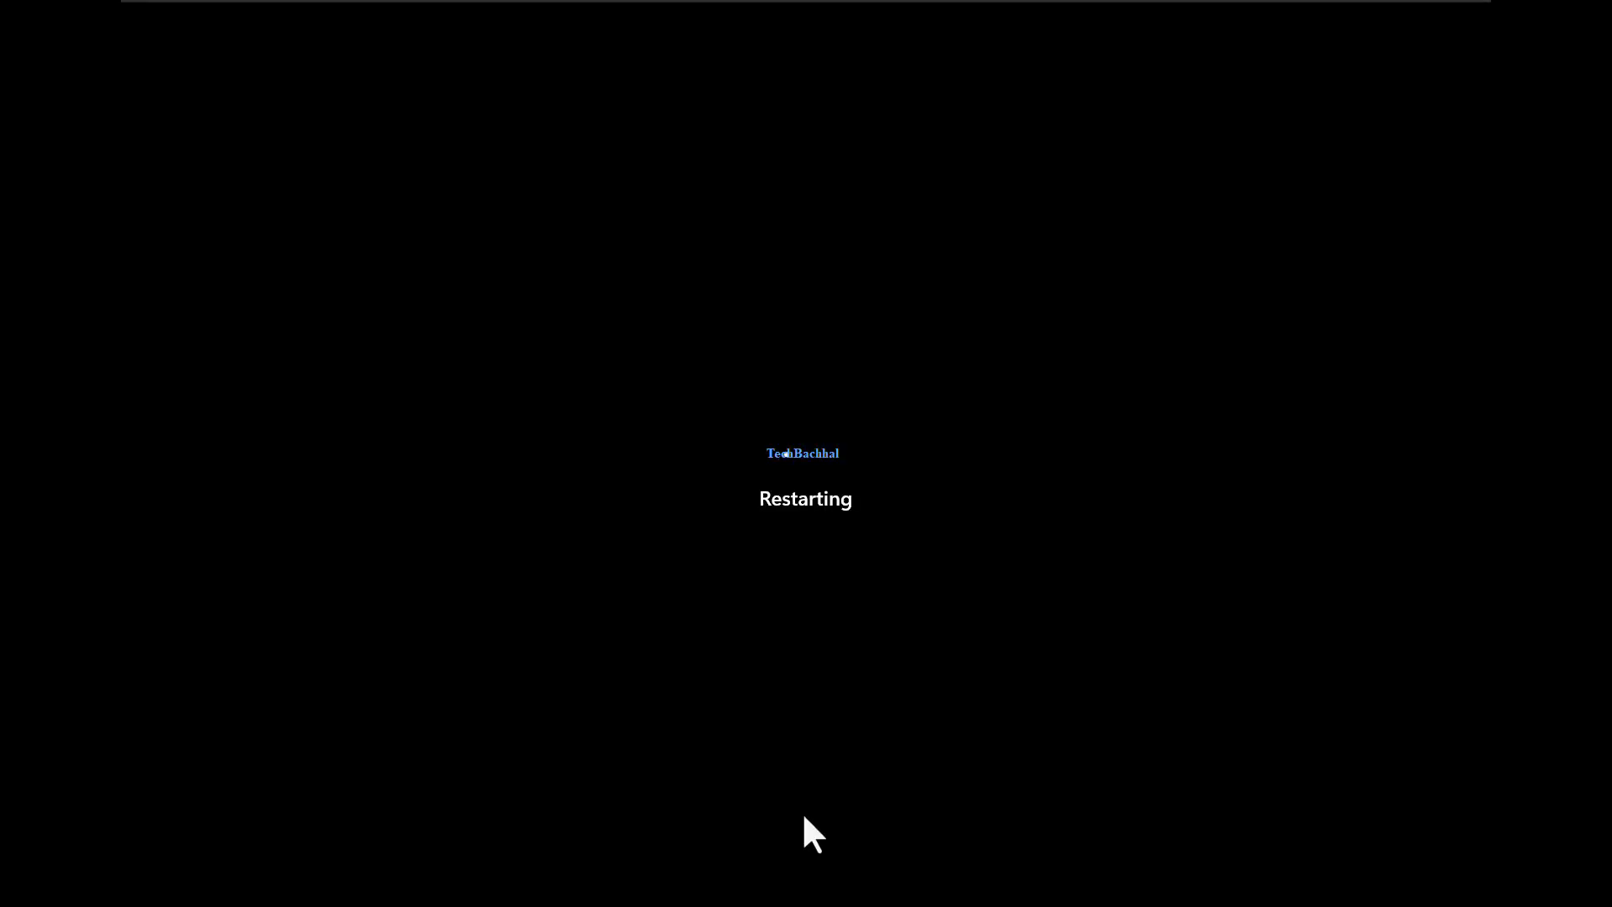